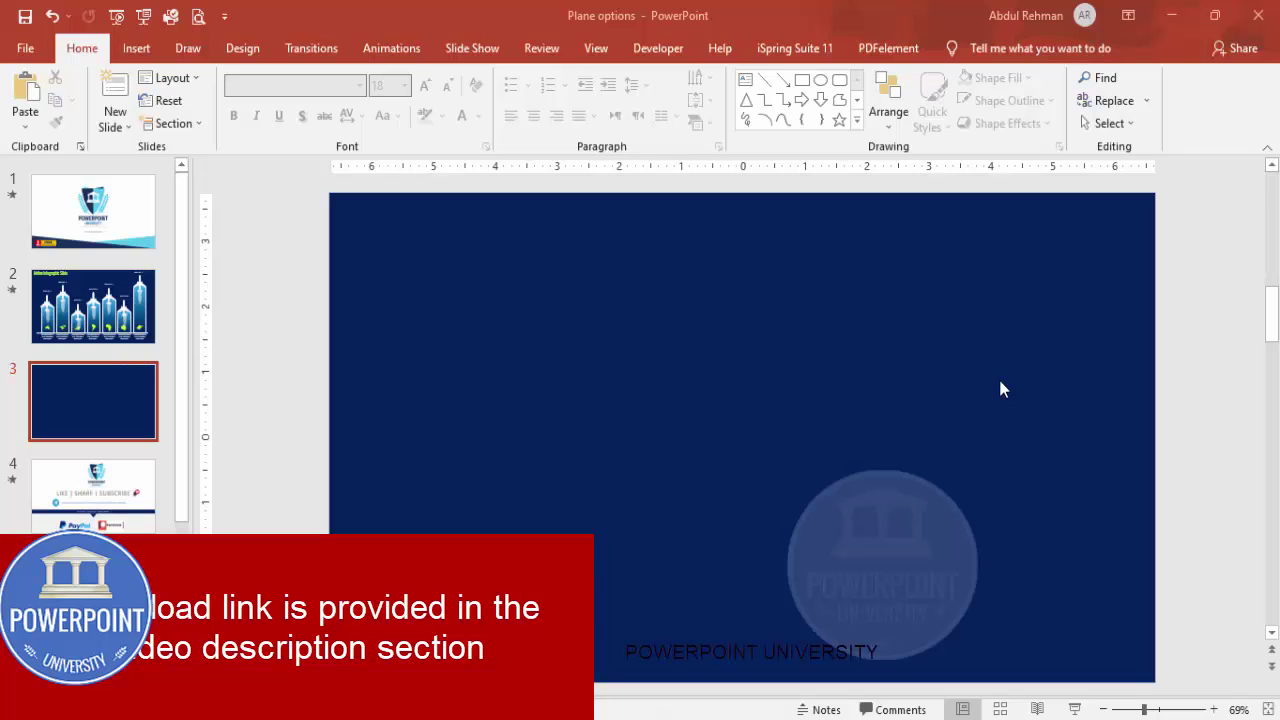
- Draw a thin horizontal rectangle about 11.5" wide and 0.08" high across the lower part of slide 3
click(136, 48)
click(290, 128)
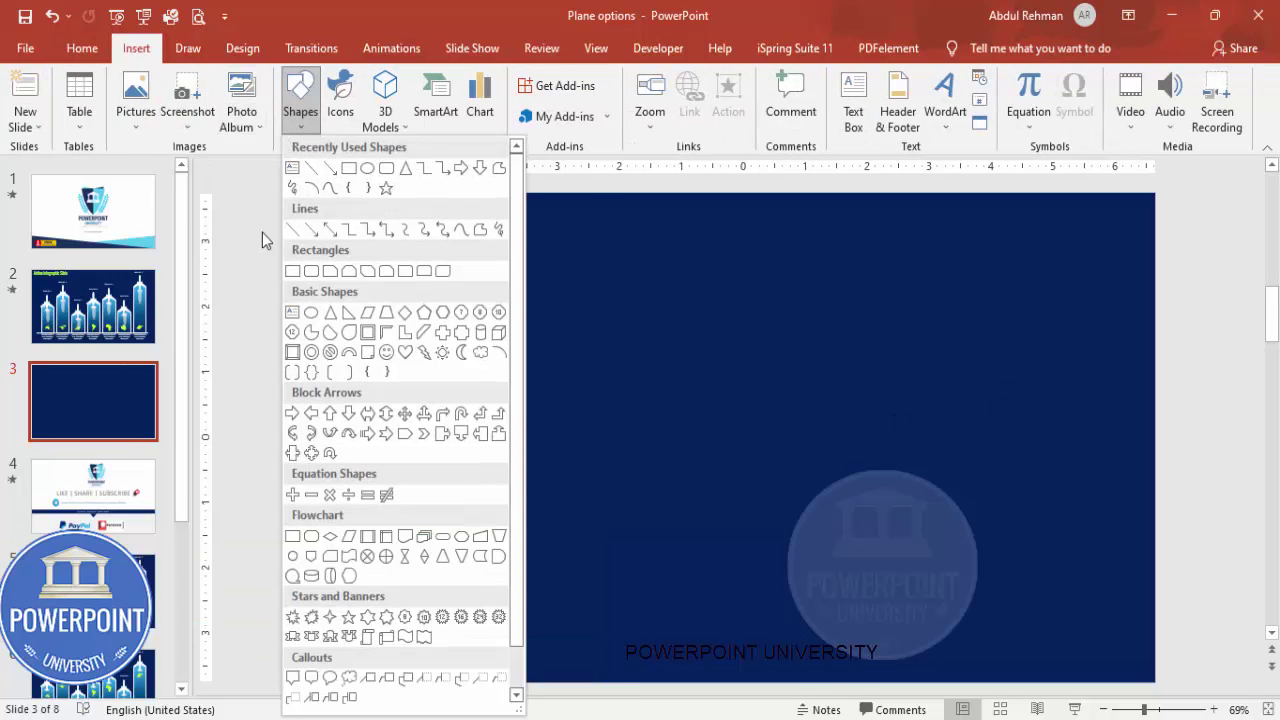
click(293, 273)
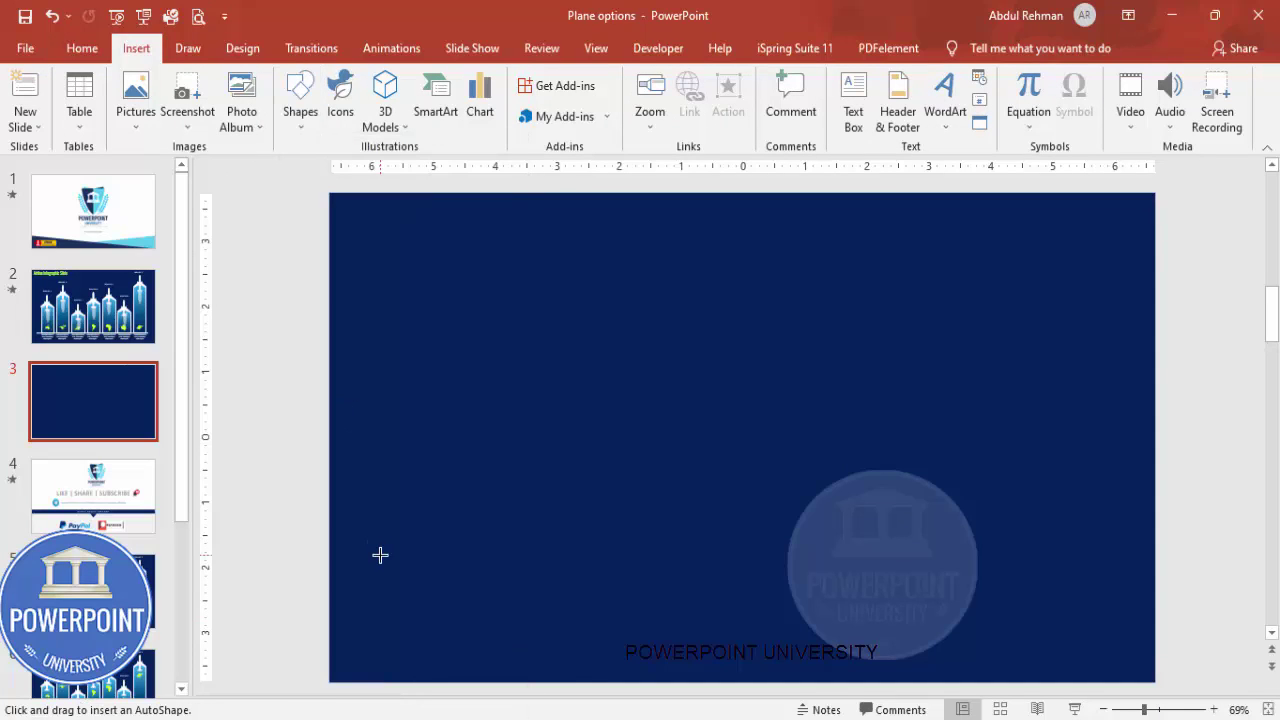
drag(381, 565, 1093, 560)
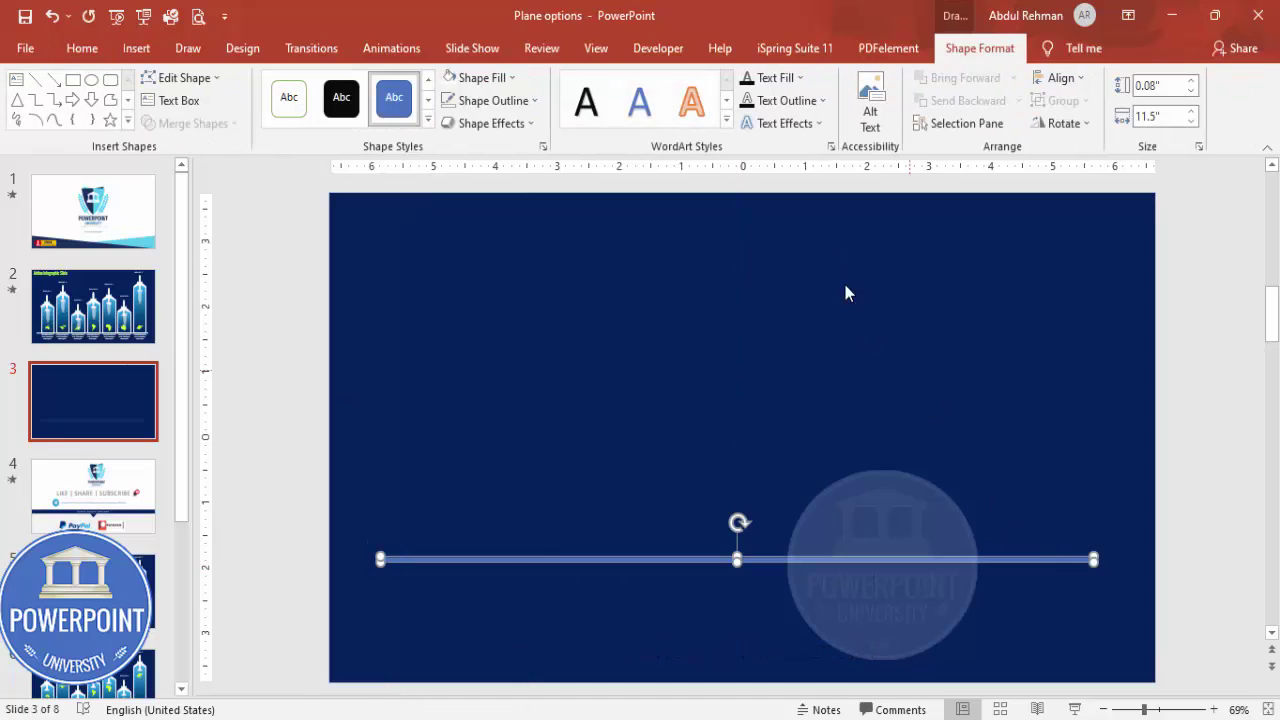
- Remove the thin rectangle's outline and fill it with white
click(493, 100)
click(505, 315)
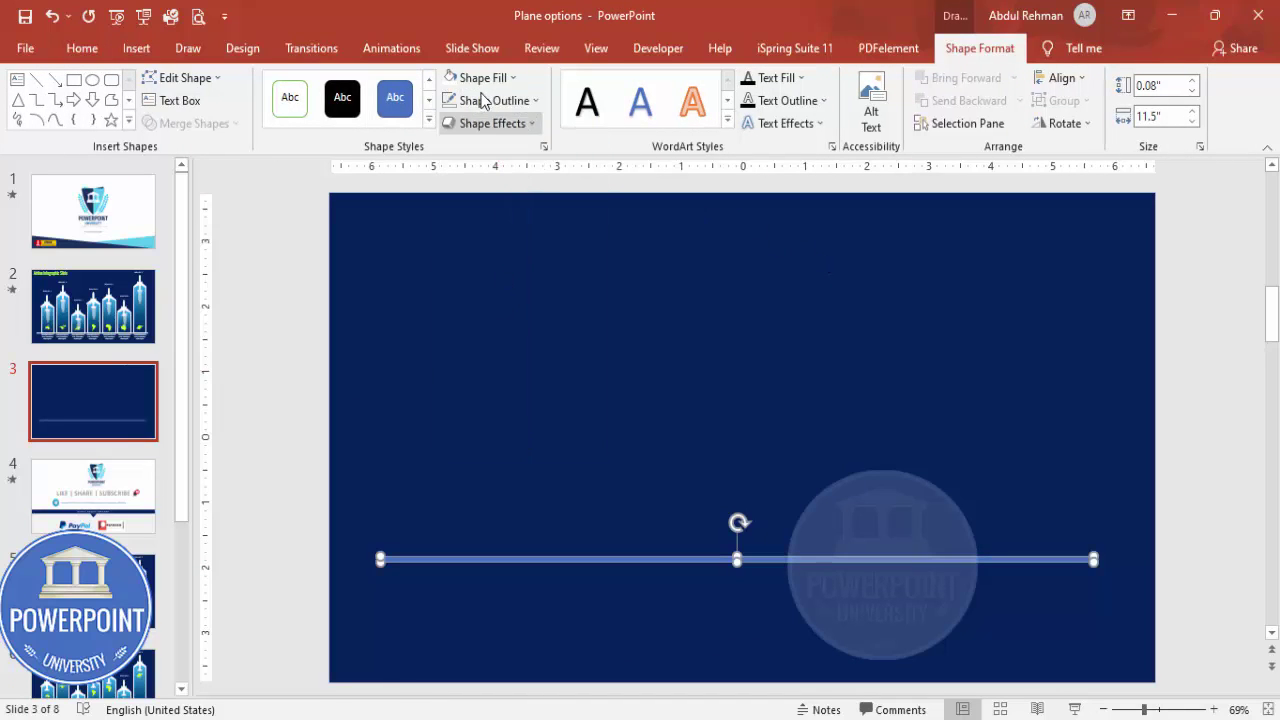
click(478, 77)
click(449, 123)
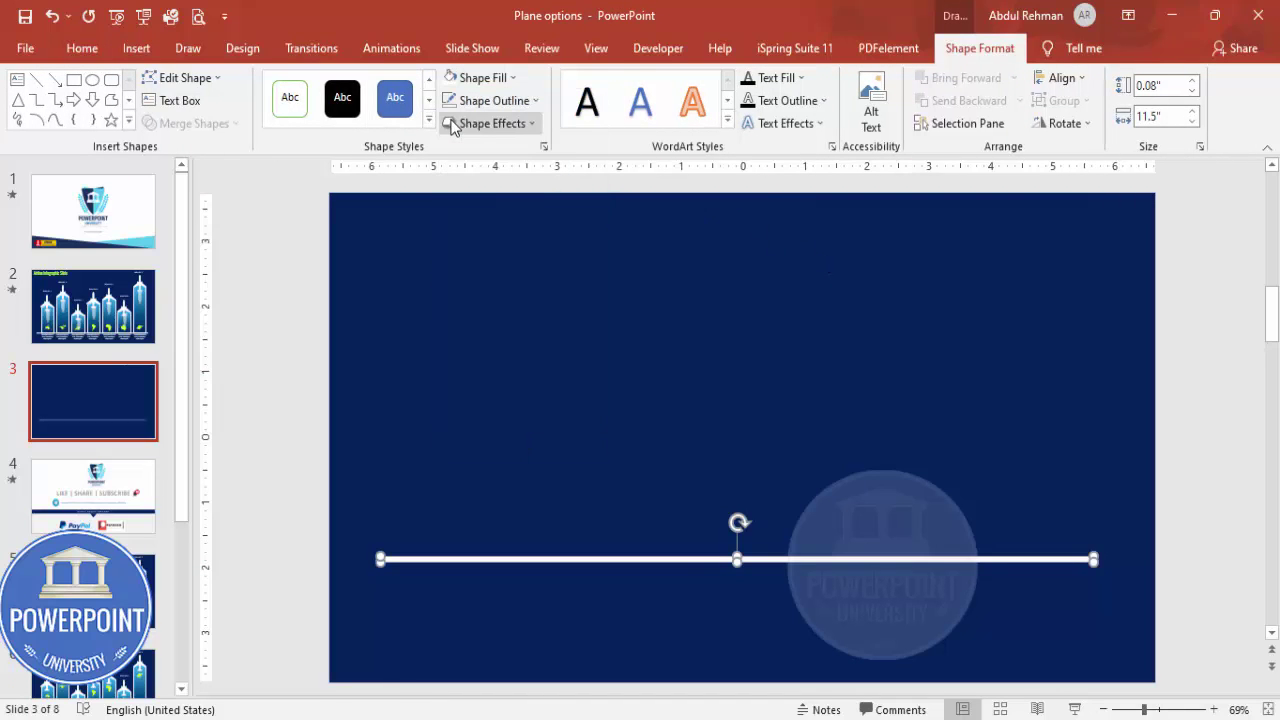
- Search the online pictures for "plane png"
click(134, 50)
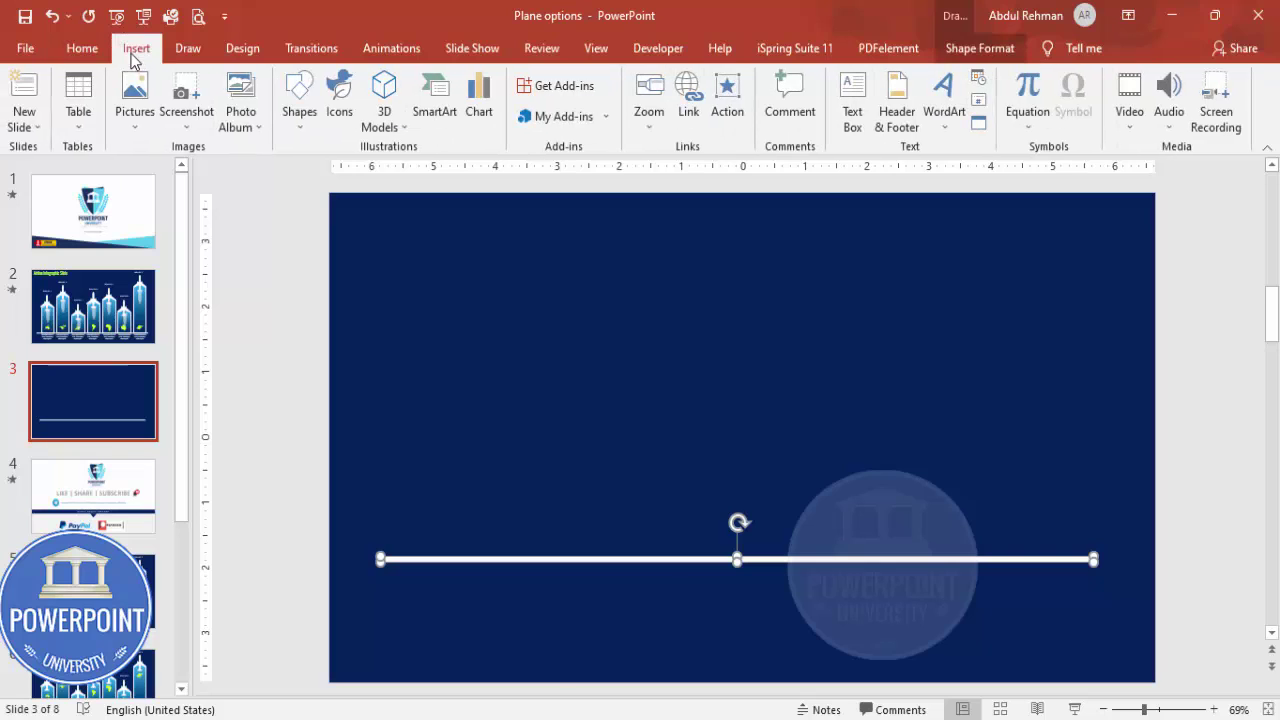
click(138, 134)
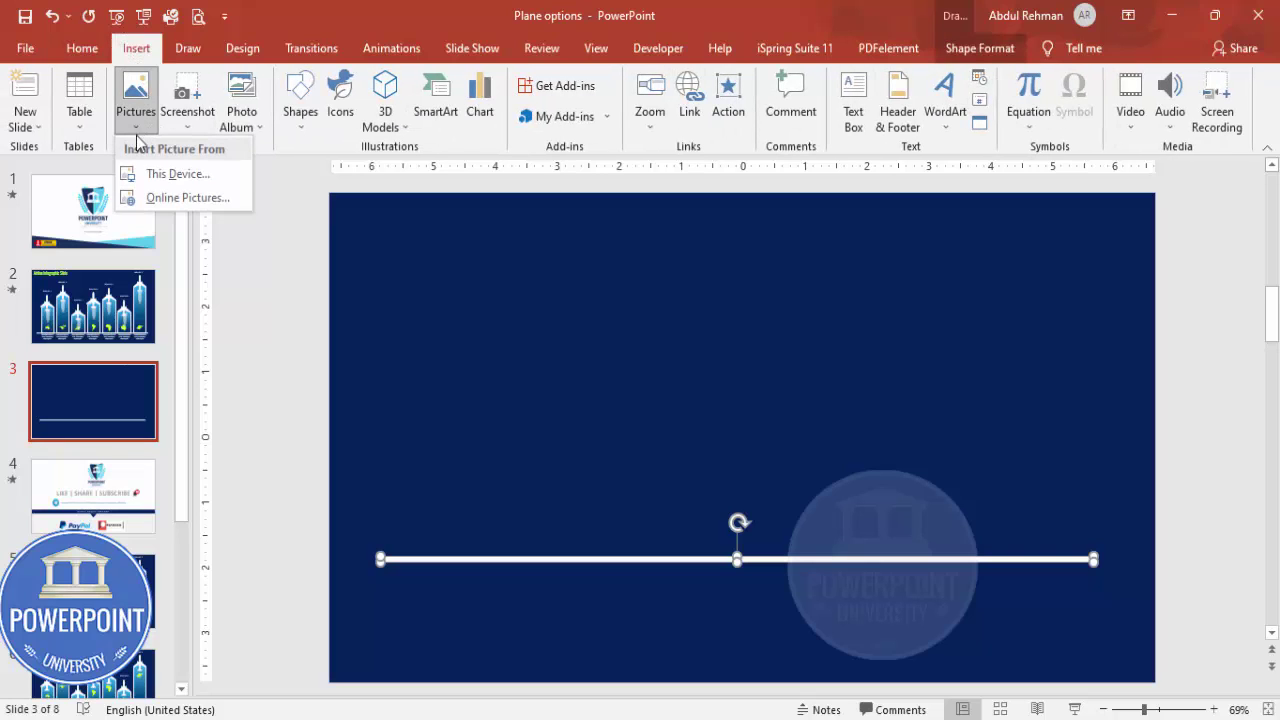
click(180, 204)
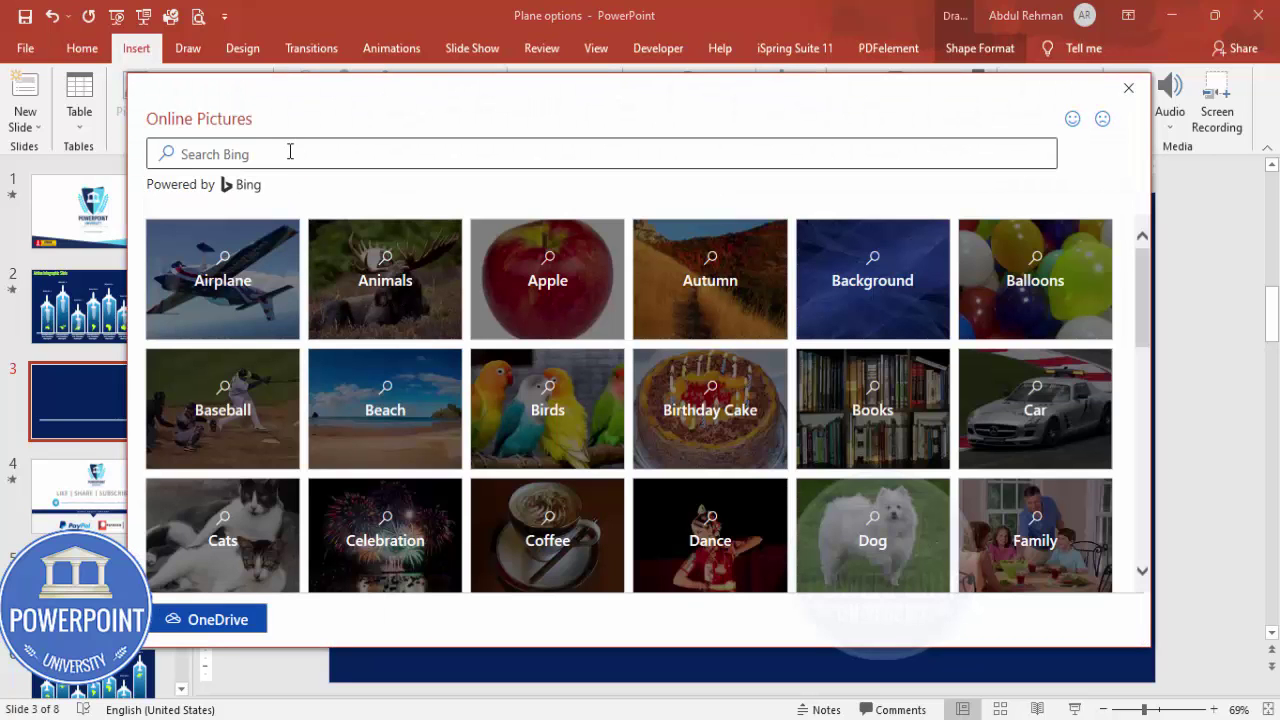
click(290, 152)
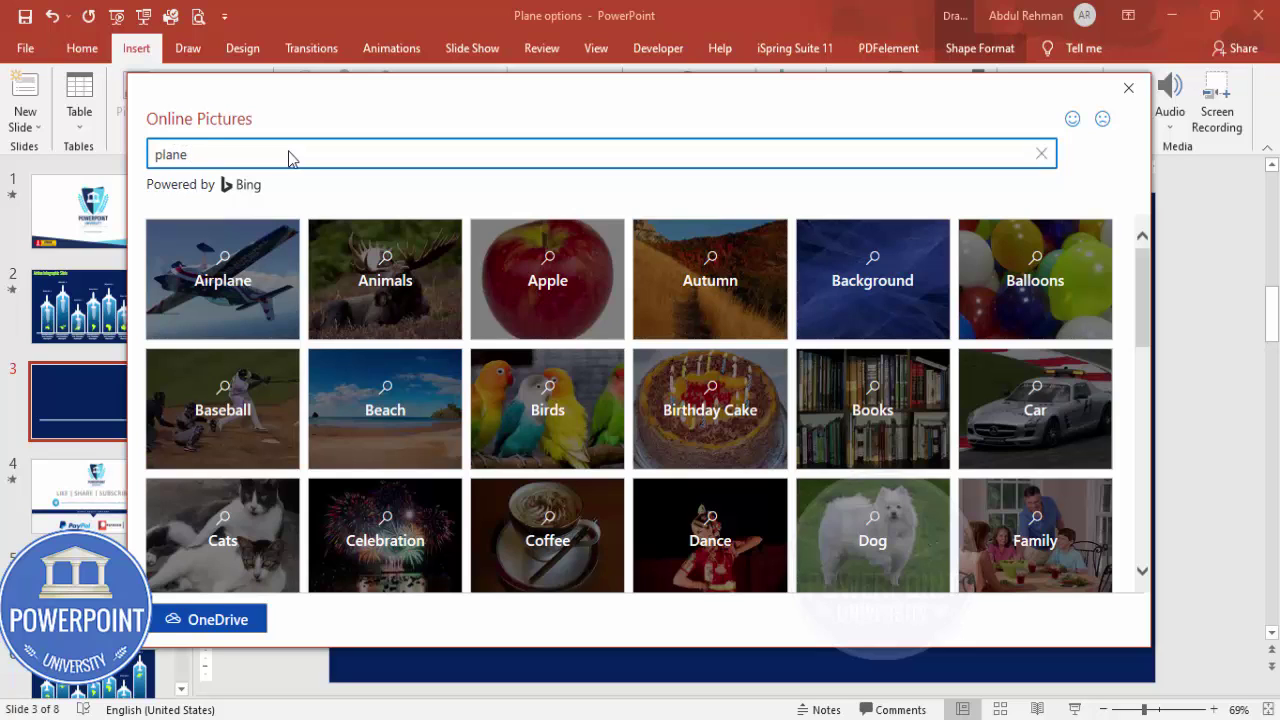
key(Return)
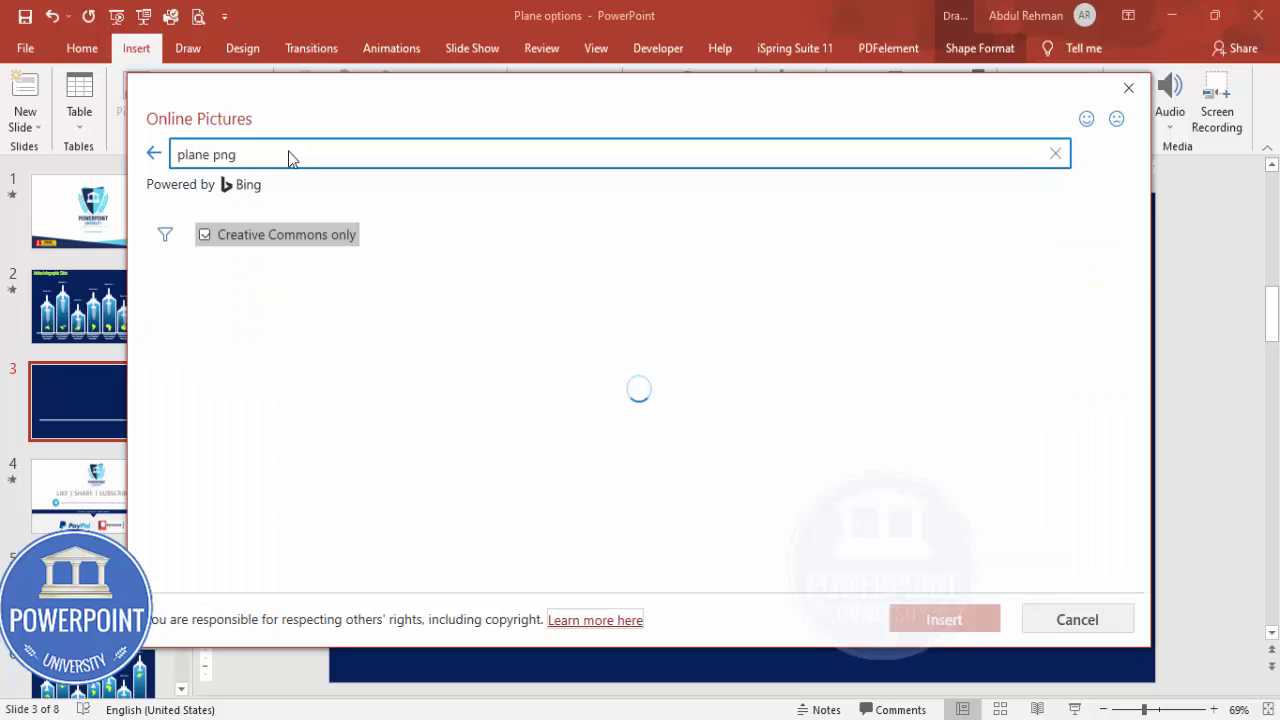
- Find the dark teal top-view airplane silhouette among the image results and insert it on the slide
scroll(877, 354, down, 5)
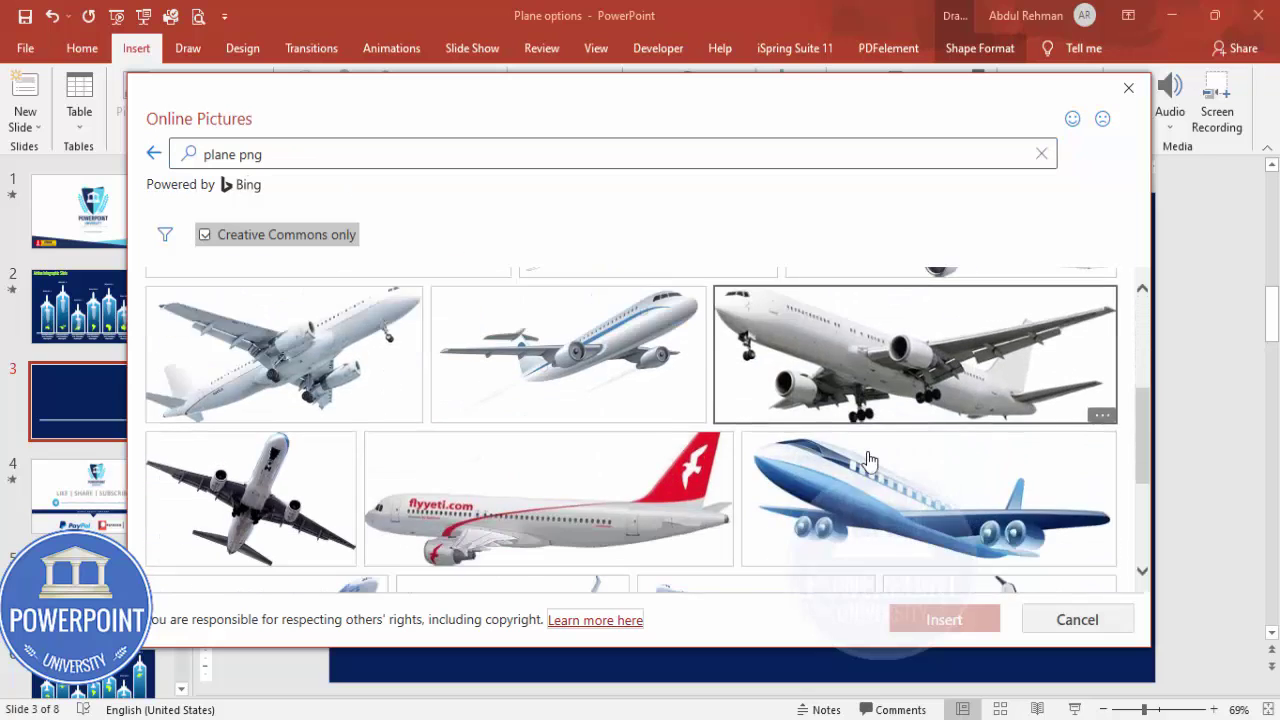
scroll(868, 459, down, 3)
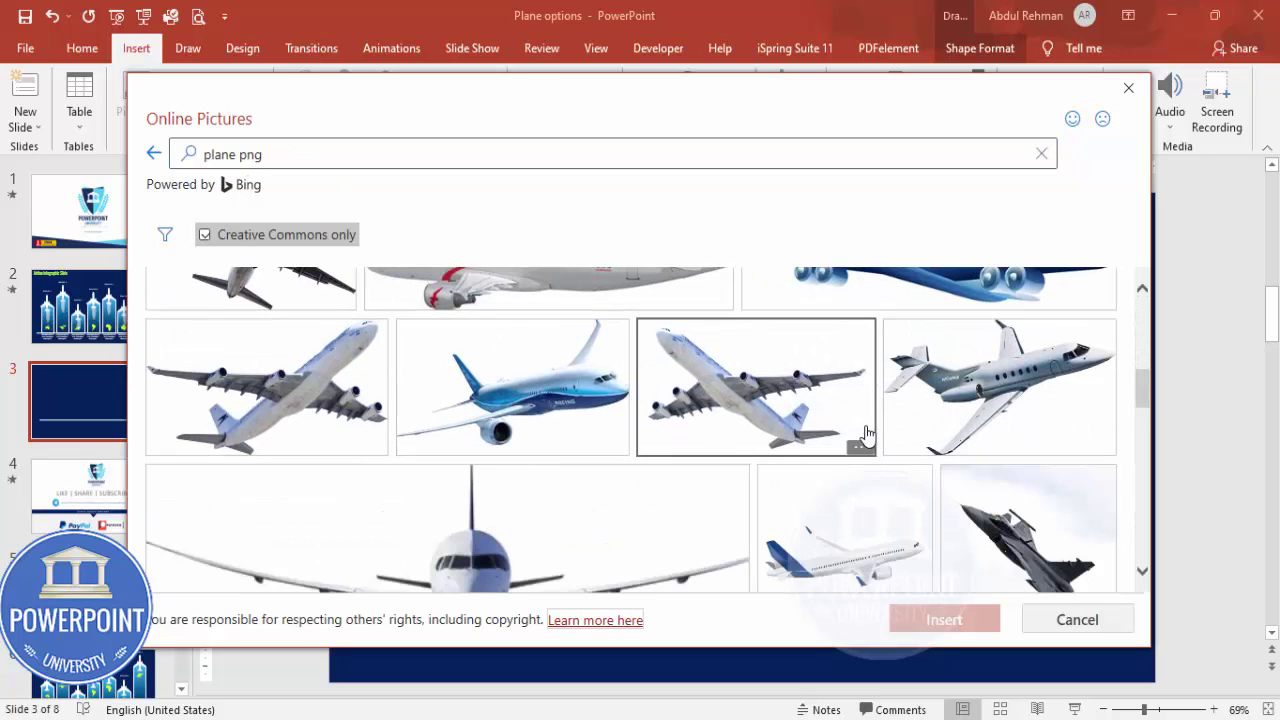
scroll(862, 445, down, 5)
scroll(870, 435, down, 6)
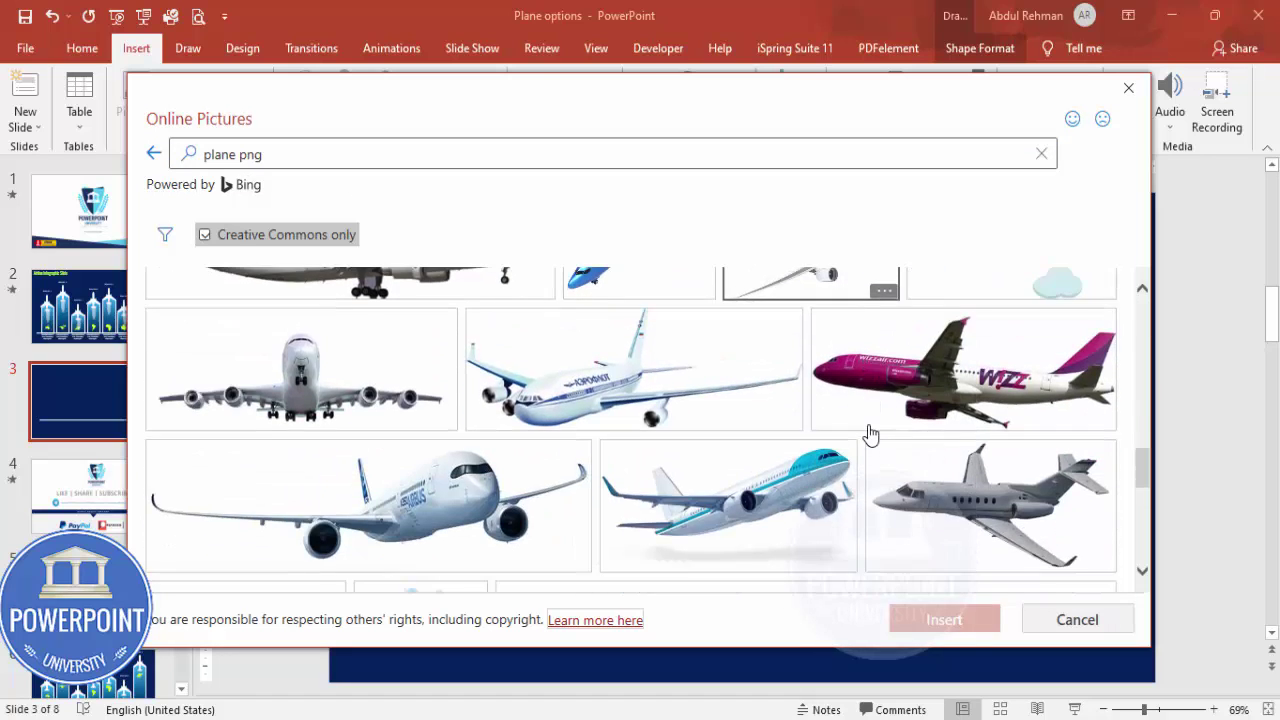
scroll(870, 435, down, 6)
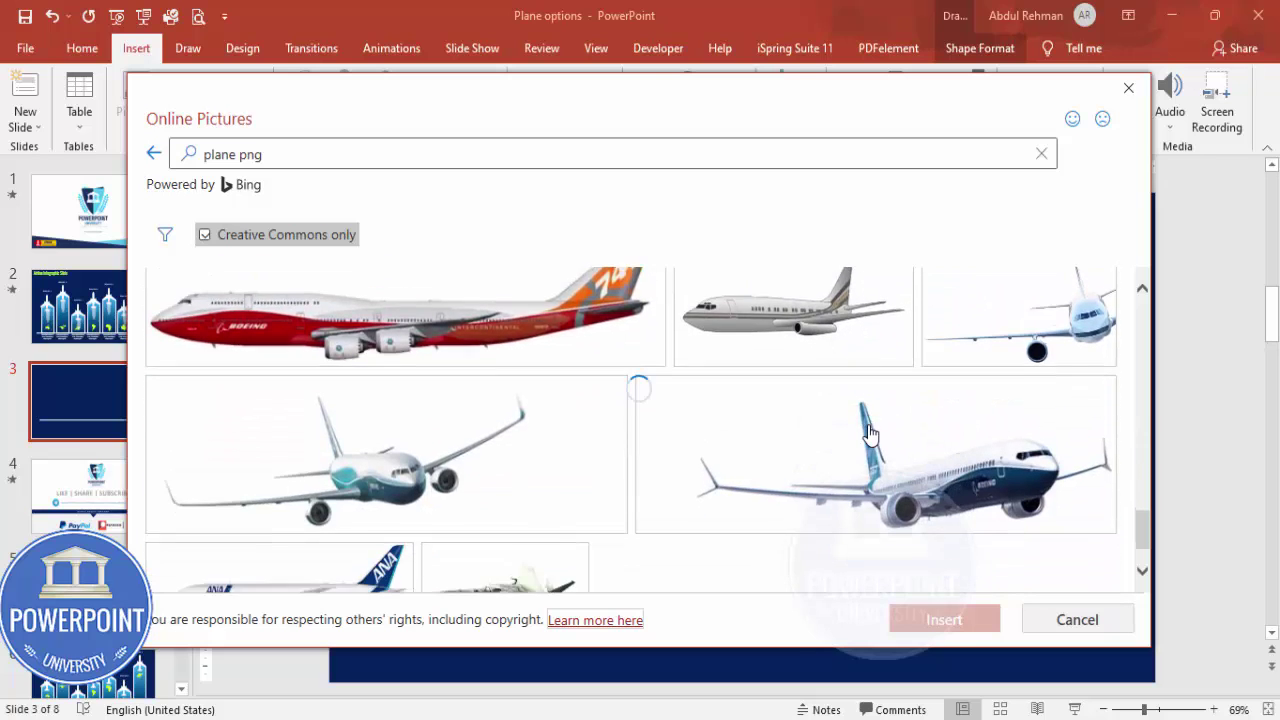
scroll(870, 435, down, 5)
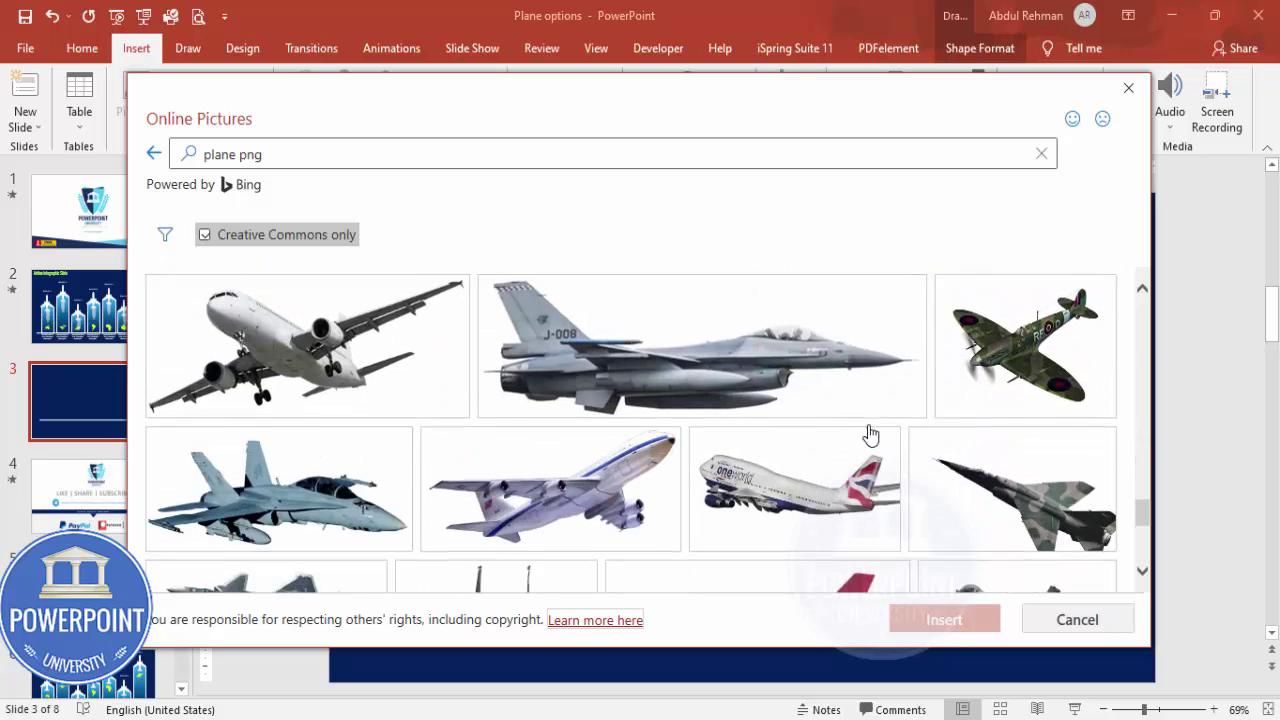
scroll(870, 435, down, 5)
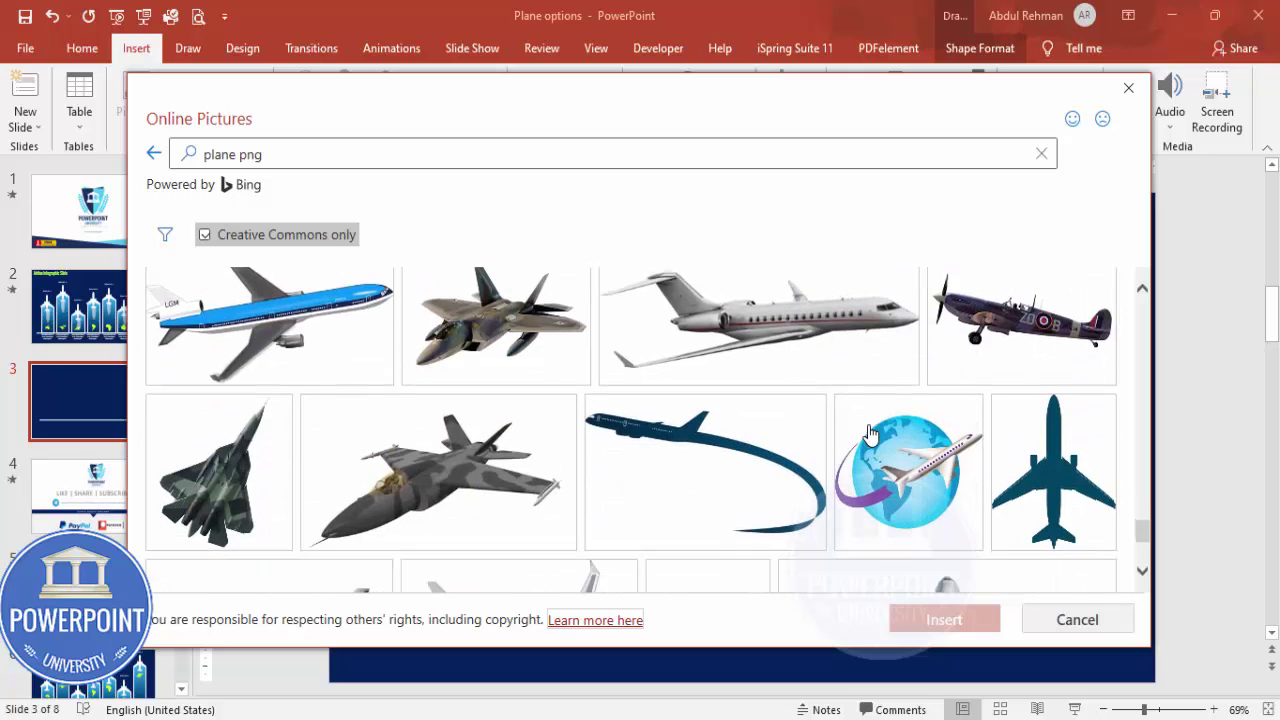
click(1040, 450)
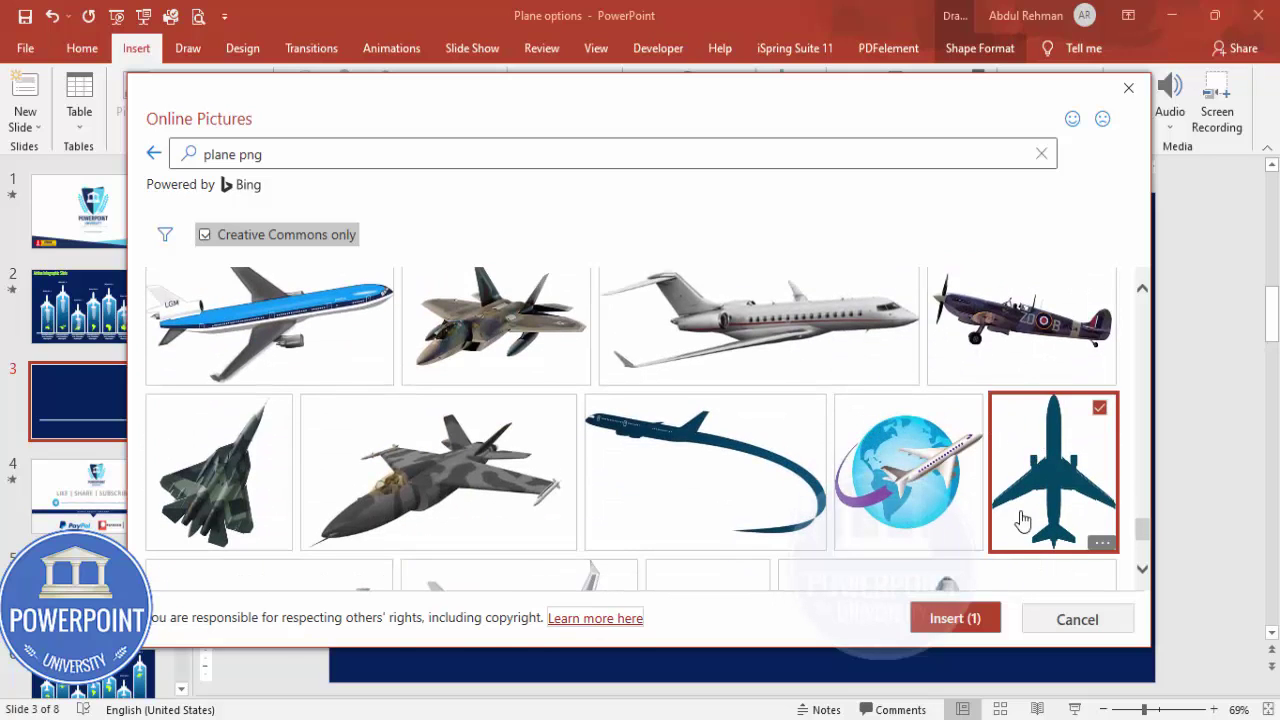
click(948, 620)
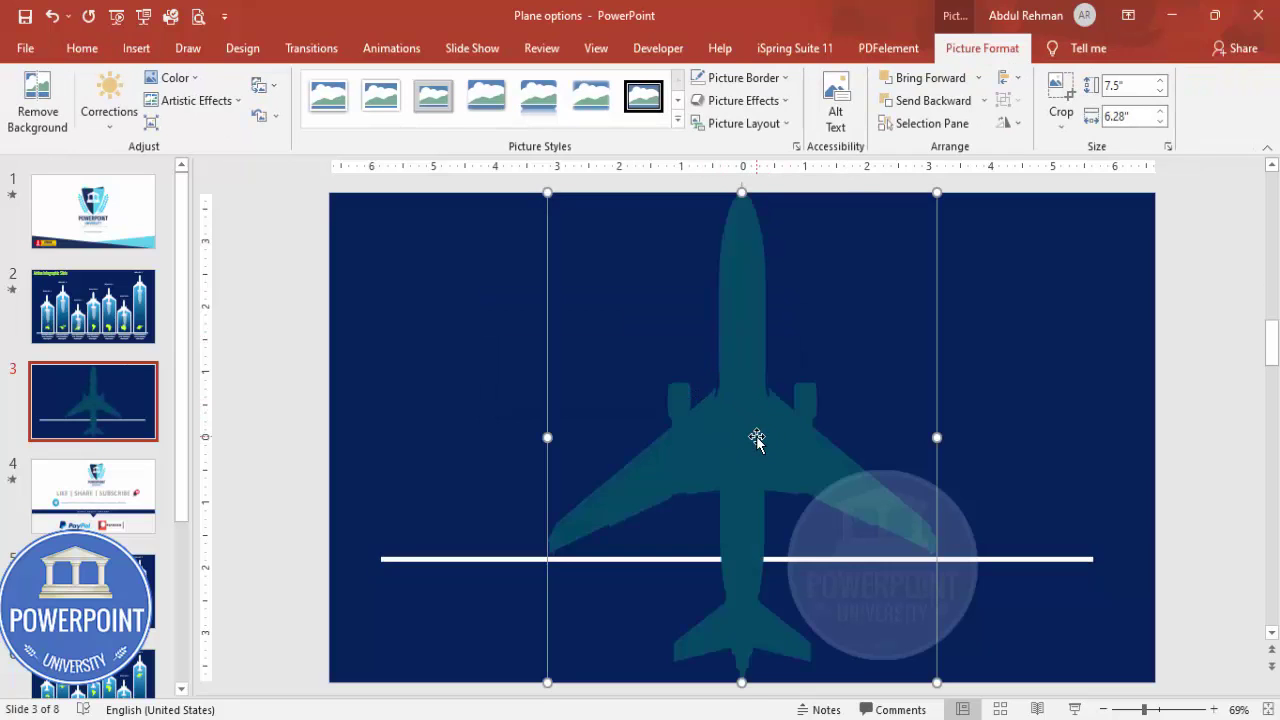
- Set the airplane picture's brightness to 100% in its picture corrections to turn it white
right_click(756, 437)
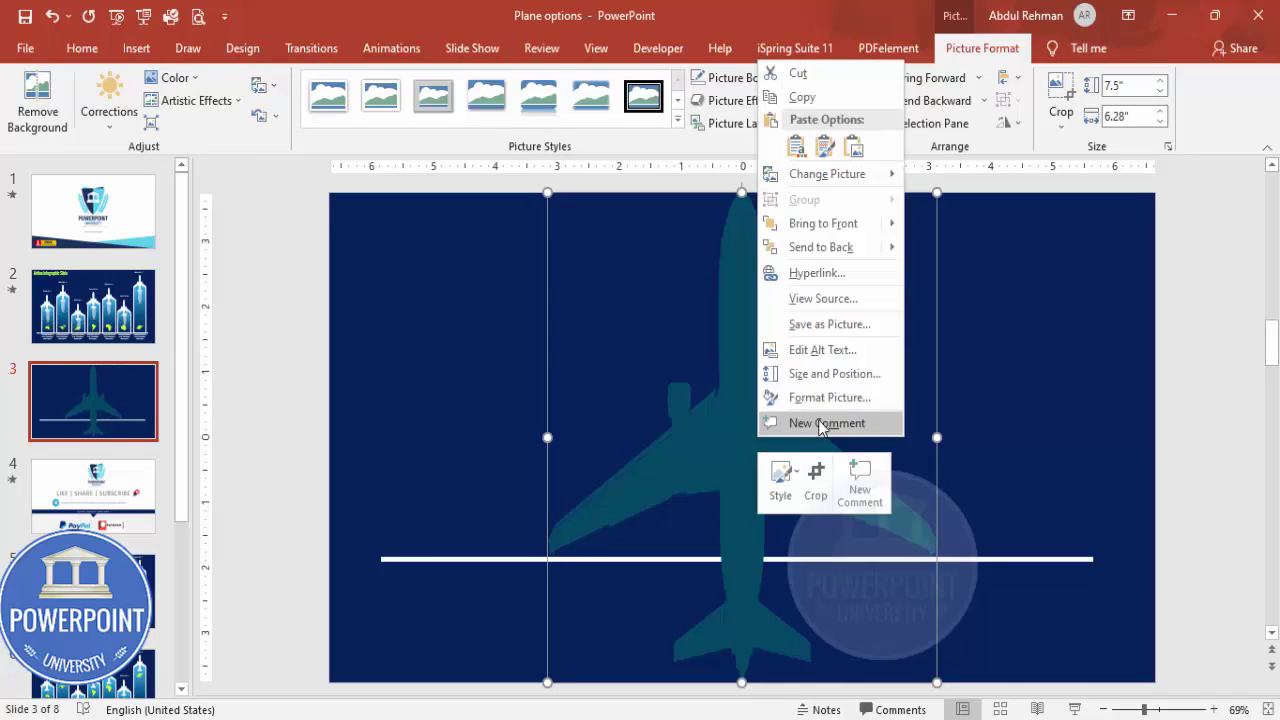
click(848, 399)
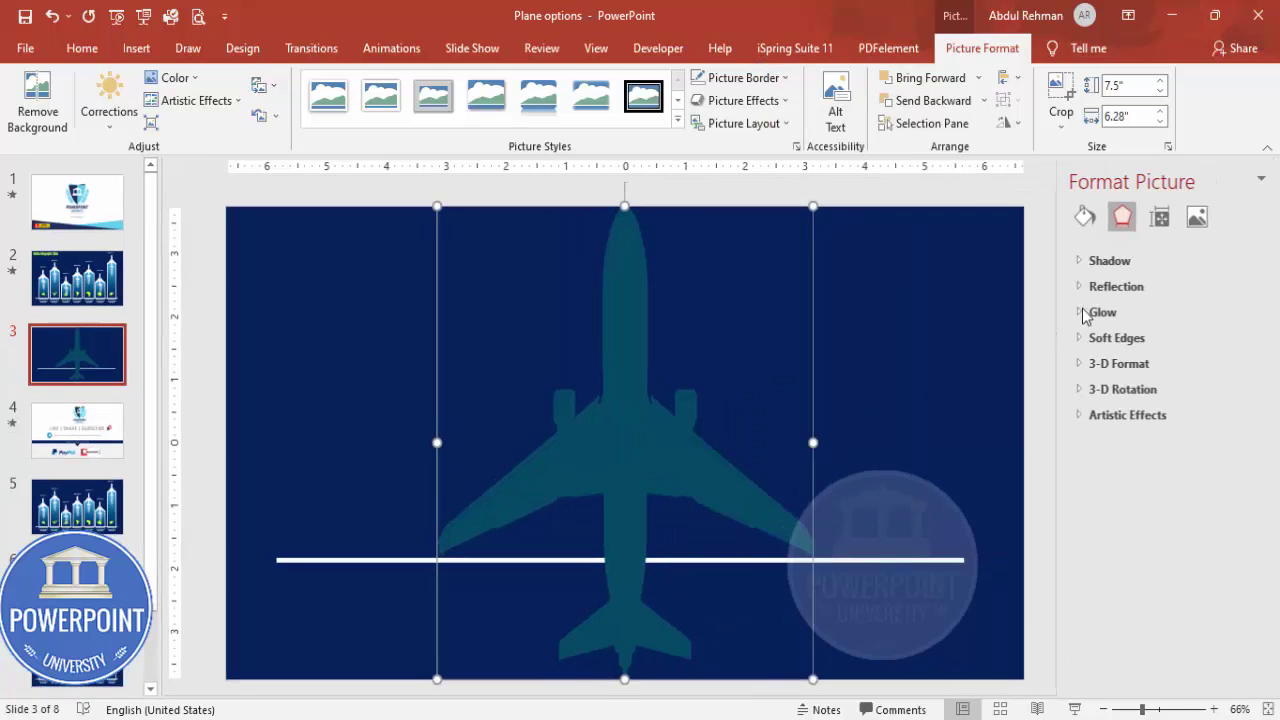
click(1152, 218)
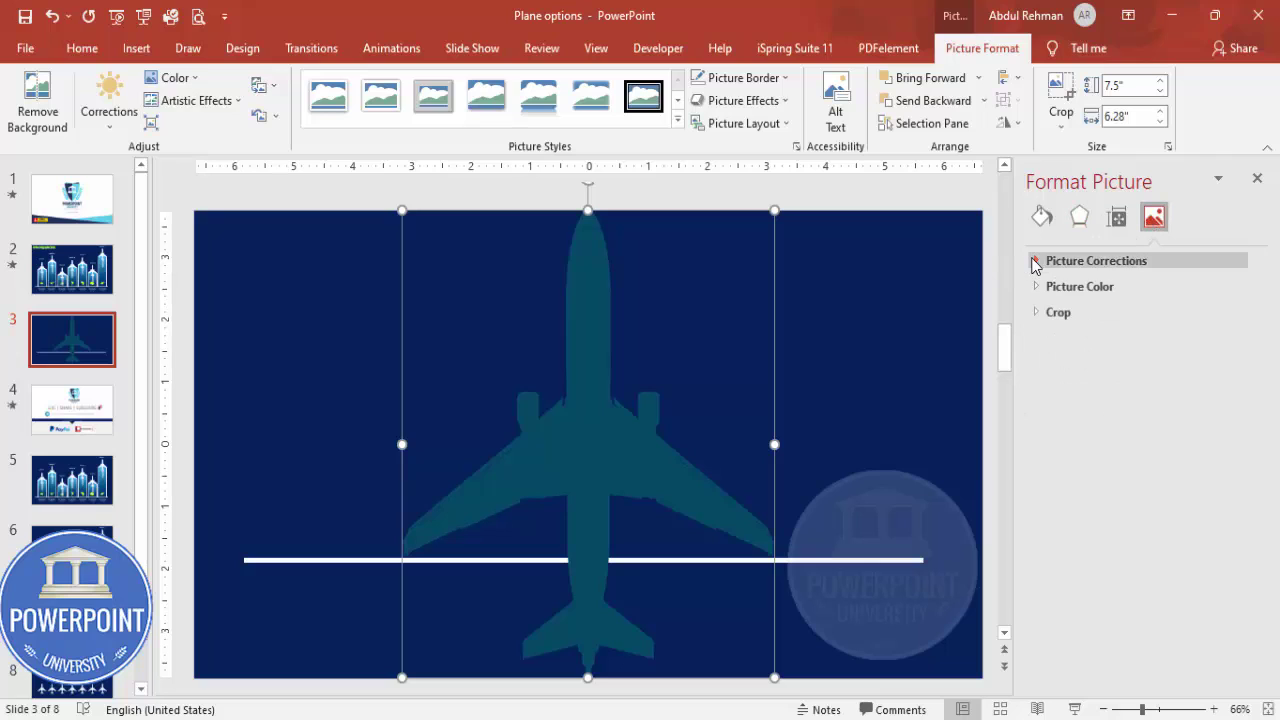
click(1034, 262)
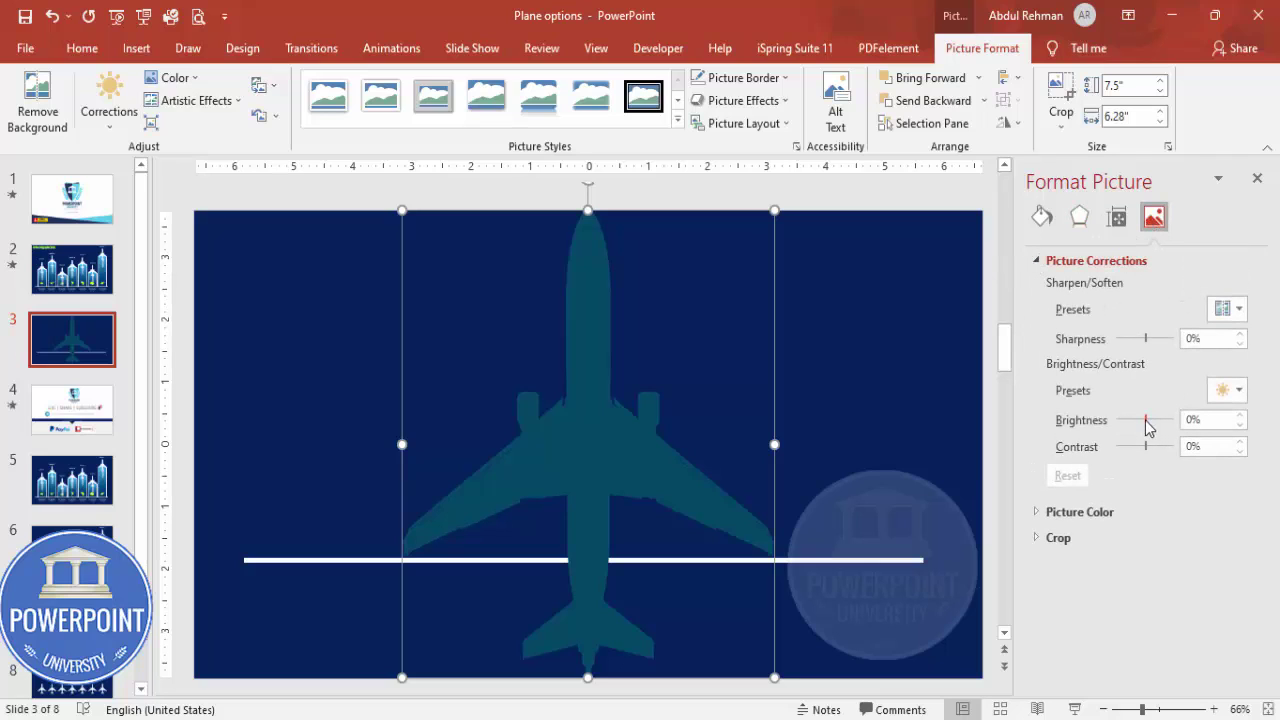
drag(1176, 419, 1188, 419)
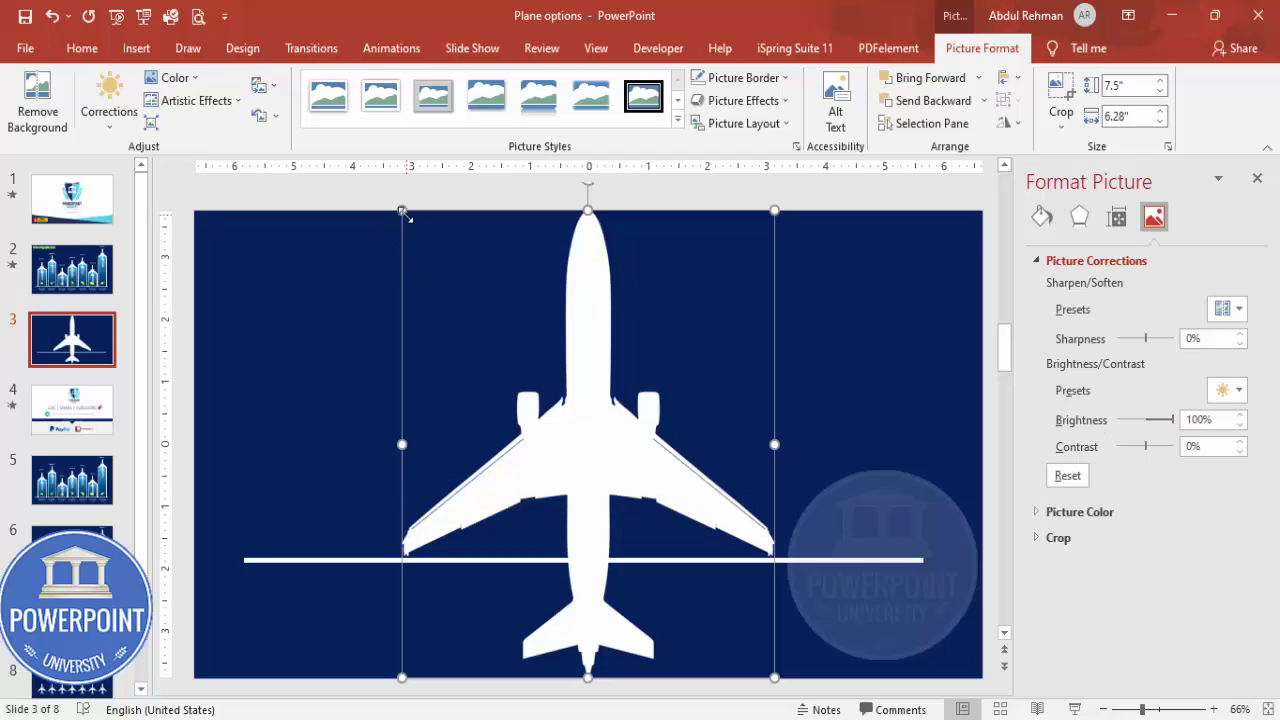
- Shrink the airplane picture to about 1.62" high by 1.36" wide and place it above the white line's left end
drag(414, 232, 281, 407)
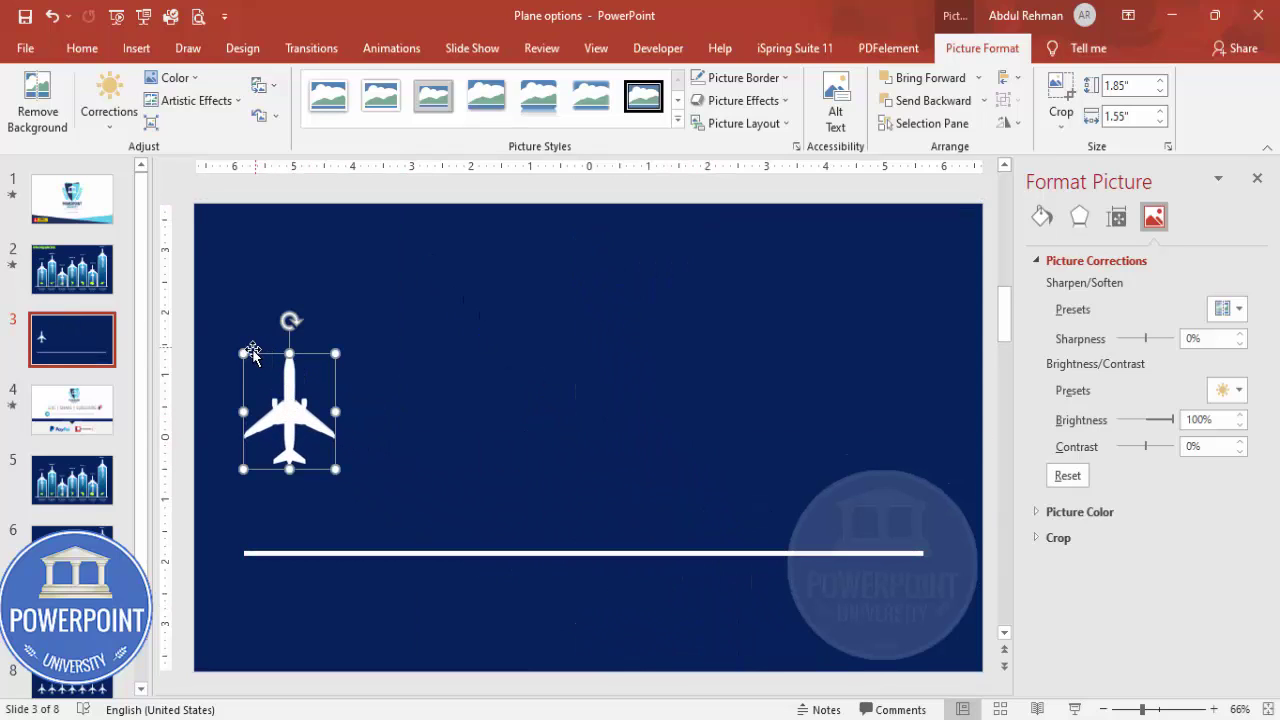
drag(243, 353, 254, 367)
drag(279, 412, 420, 395)
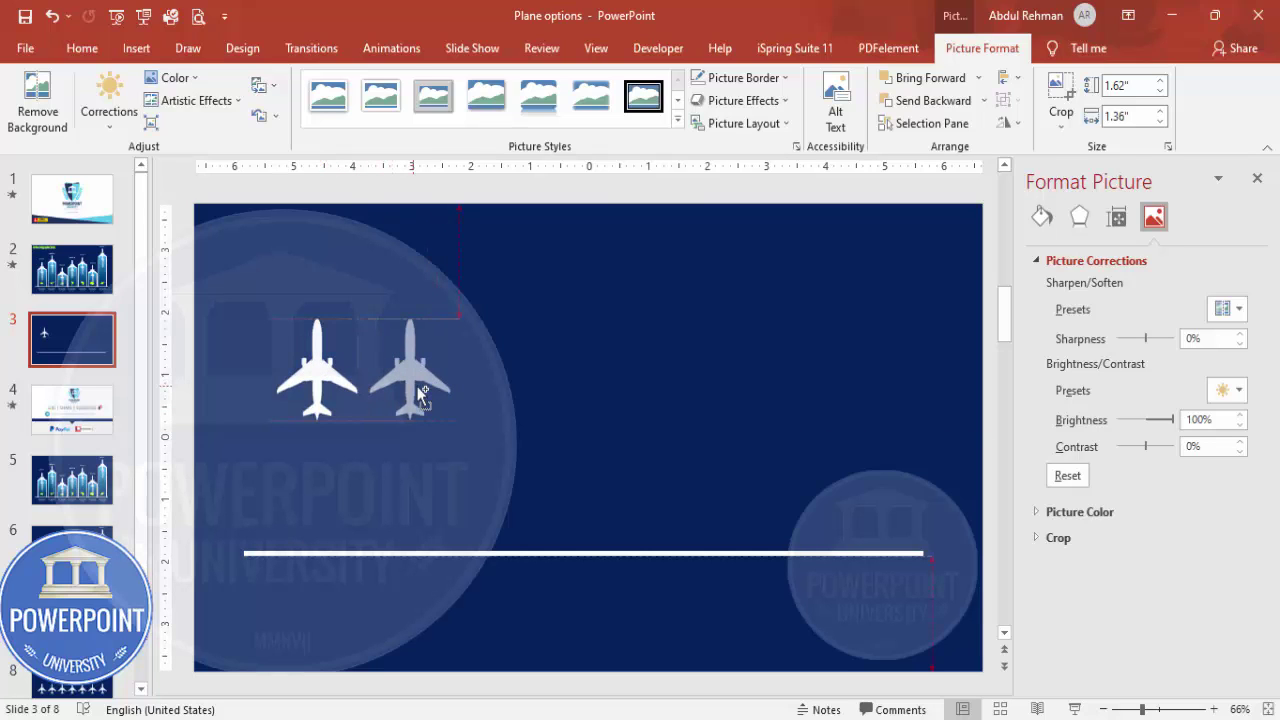
drag(420, 395, 515, 384)
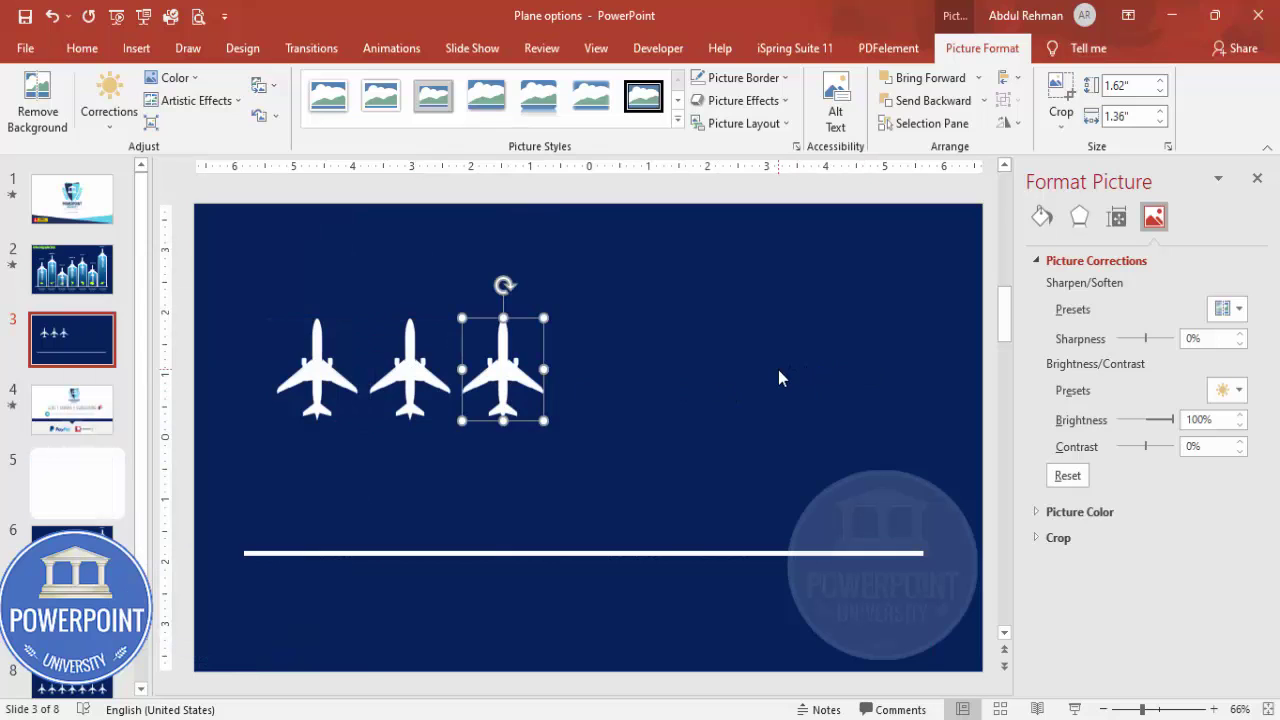
key(Delete)
click(448, 379)
key(Delete)
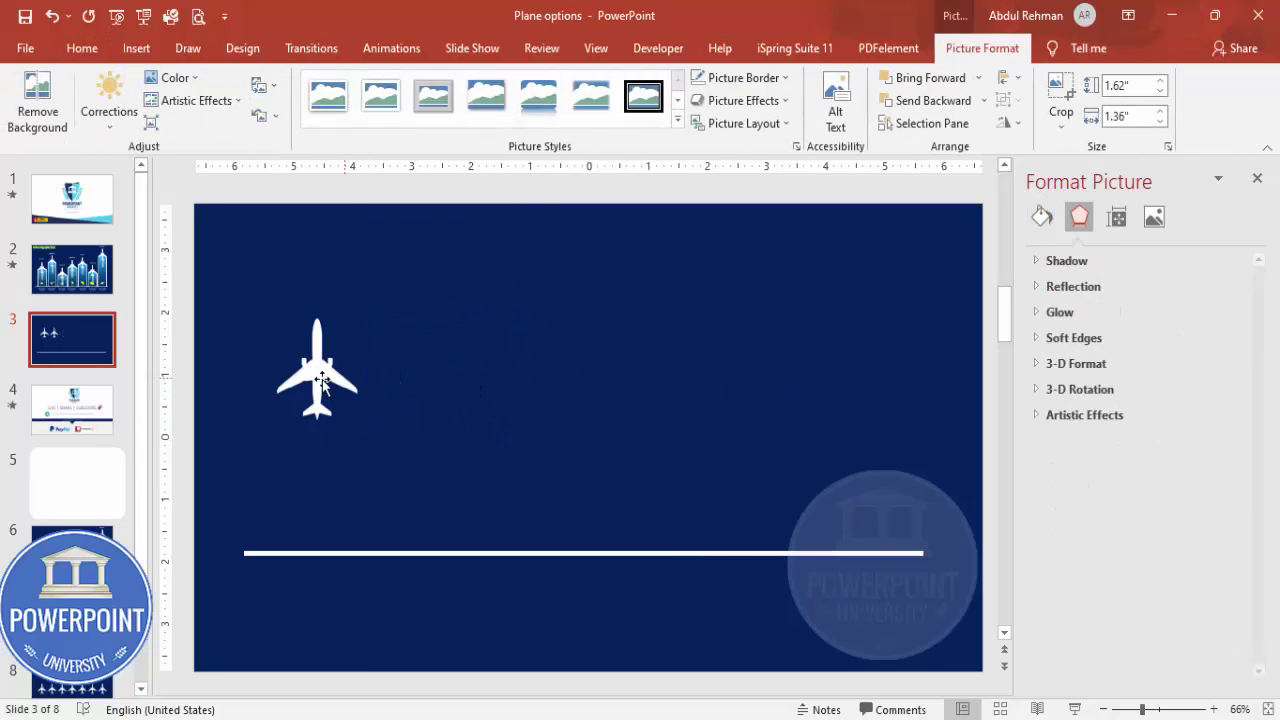
- Enlarge the airplane to about 1.9" high by 1.59" wide and move it slightly up on the slide
click(335, 400)
drag(361, 427, 371, 442)
drag(341, 386, 336, 373)
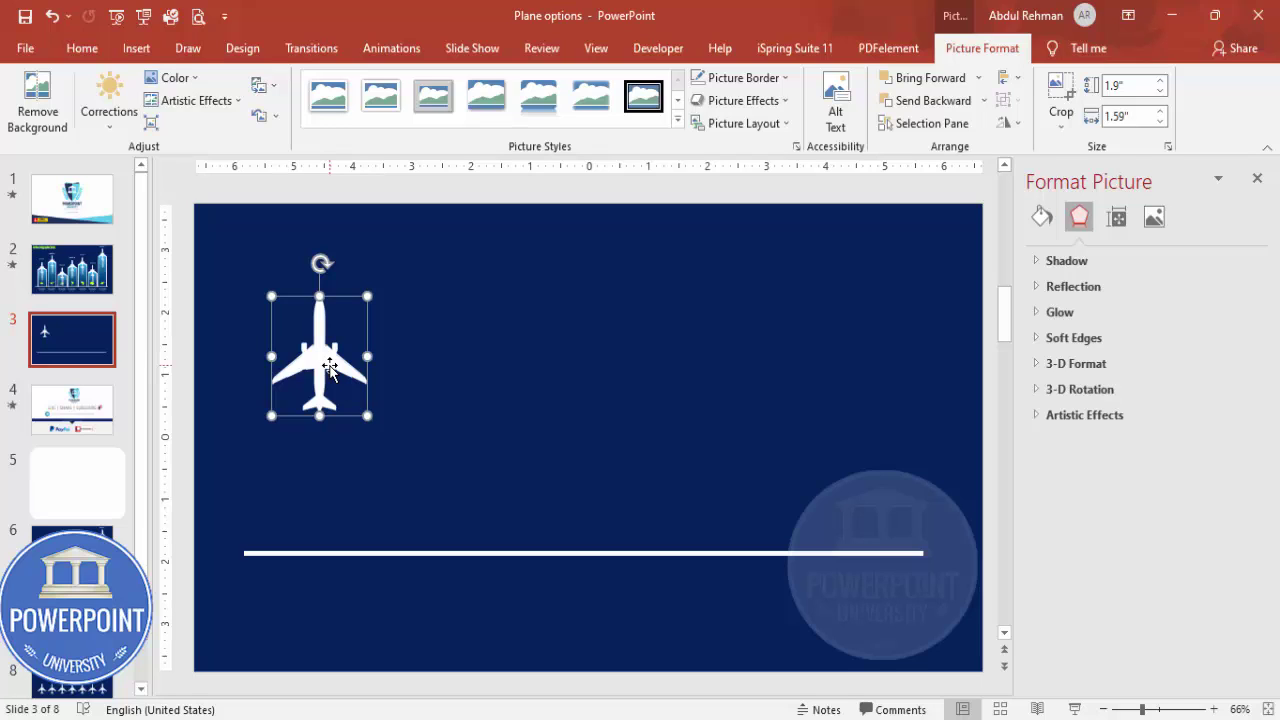
- Duplicate the airplane into an evenly spaced row of five and shift the whole row right to centre it above the line
drag(352, 372, 897, 372)
key(Delete)
drag(874, 466, 185, 225)
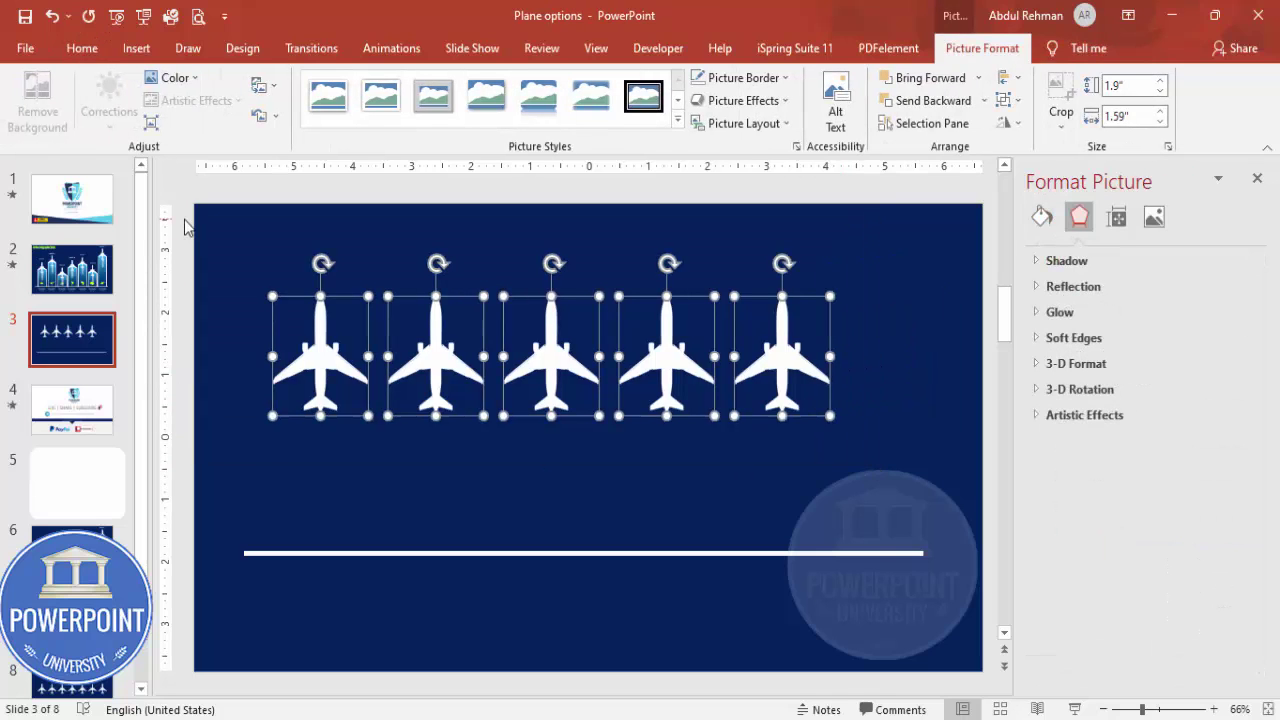
key(Right)
key(Right)
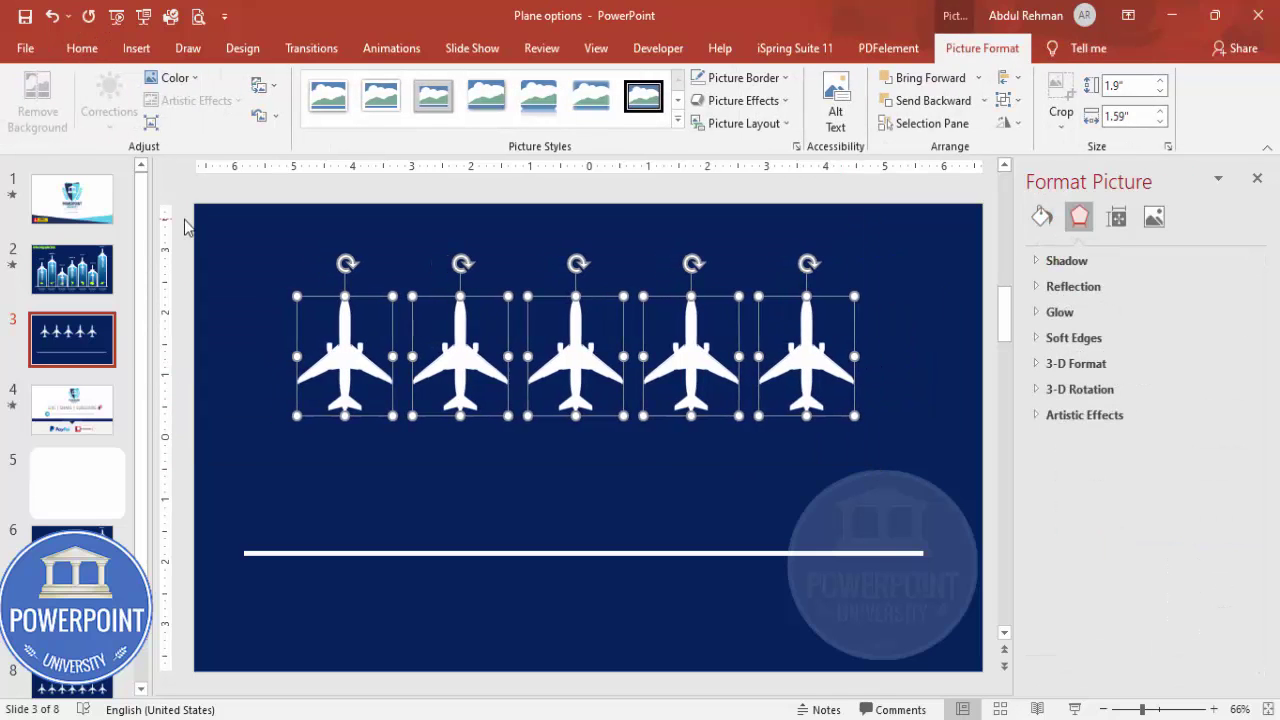
click(419, 450)
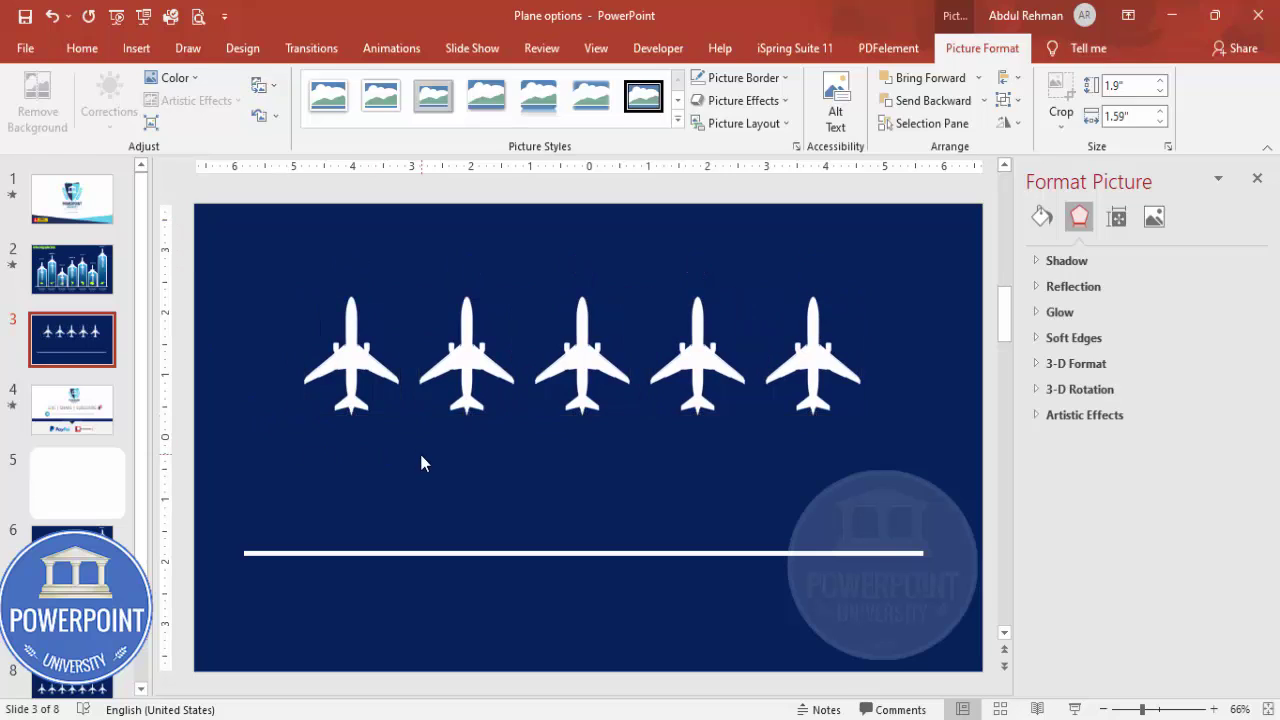
- Lower the first airplane in the row by about a third of its height
click(352, 355)
drag(352, 355, 352, 355)
key(Down)
key(Down)
key(Down)
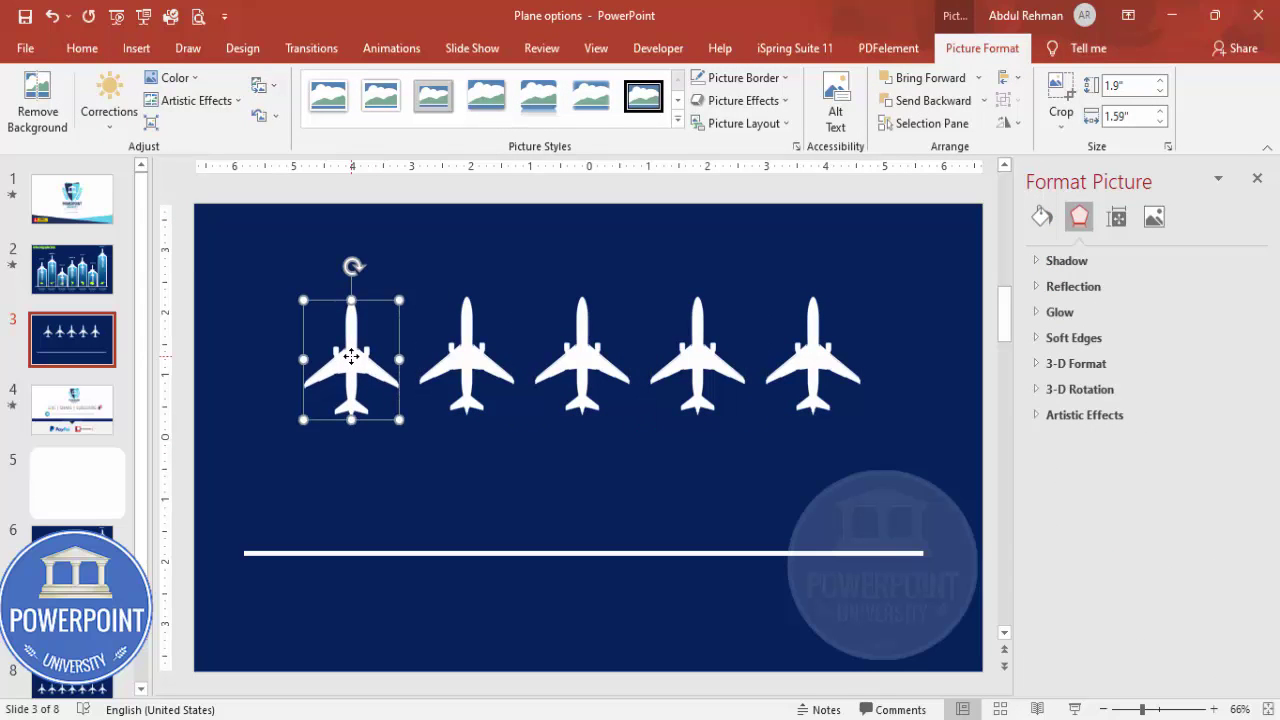
key(Down)
key(Down)
key(Down)
key(Down)
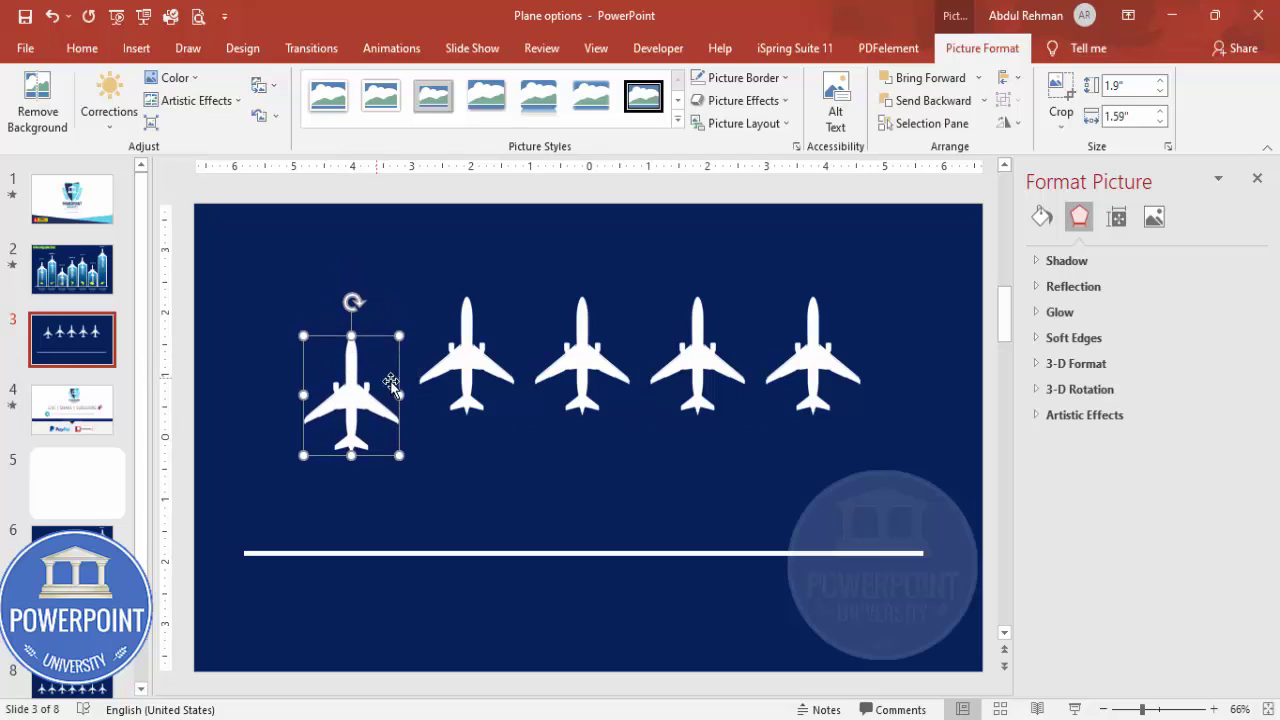
- Raise the second airplane in the row by about a quarter of its height
click(464, 368)
key(Up)
key(Up)
key(Up)
key(Up)
key(Up)
key(Up)
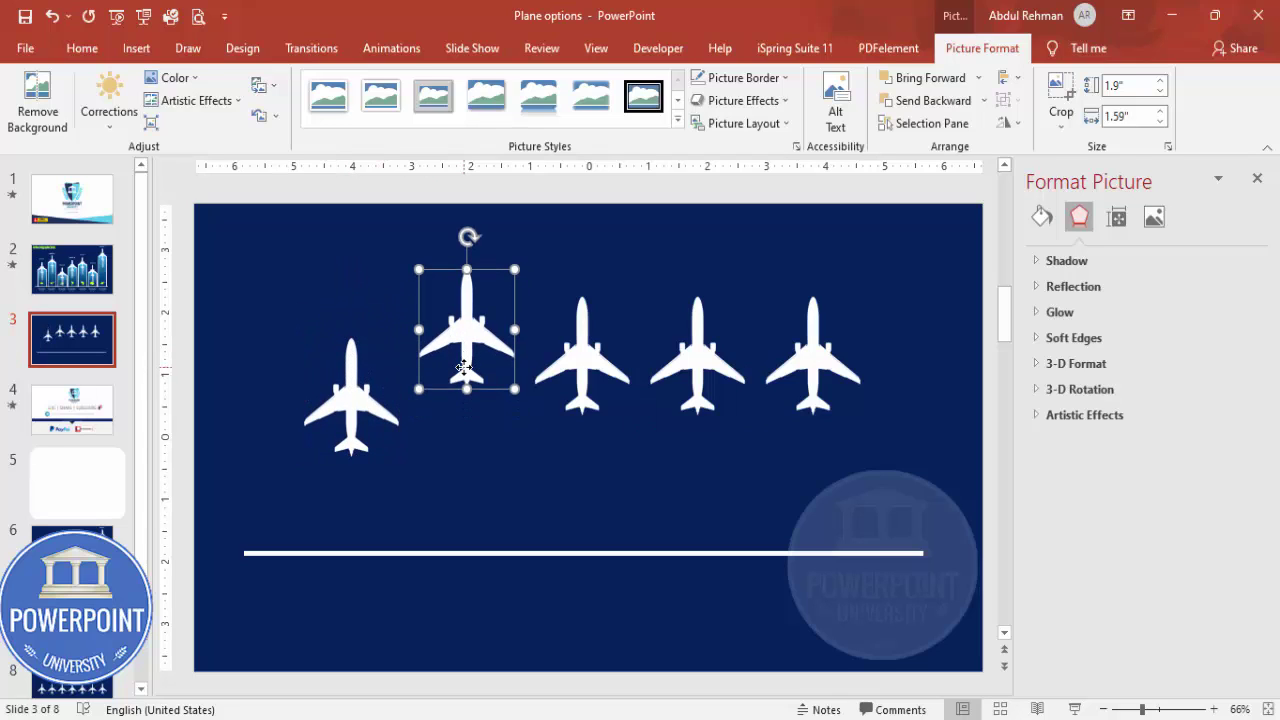
- Raise the third airplane in the row slightly, by less than a tenth of its height
click(570, 365)
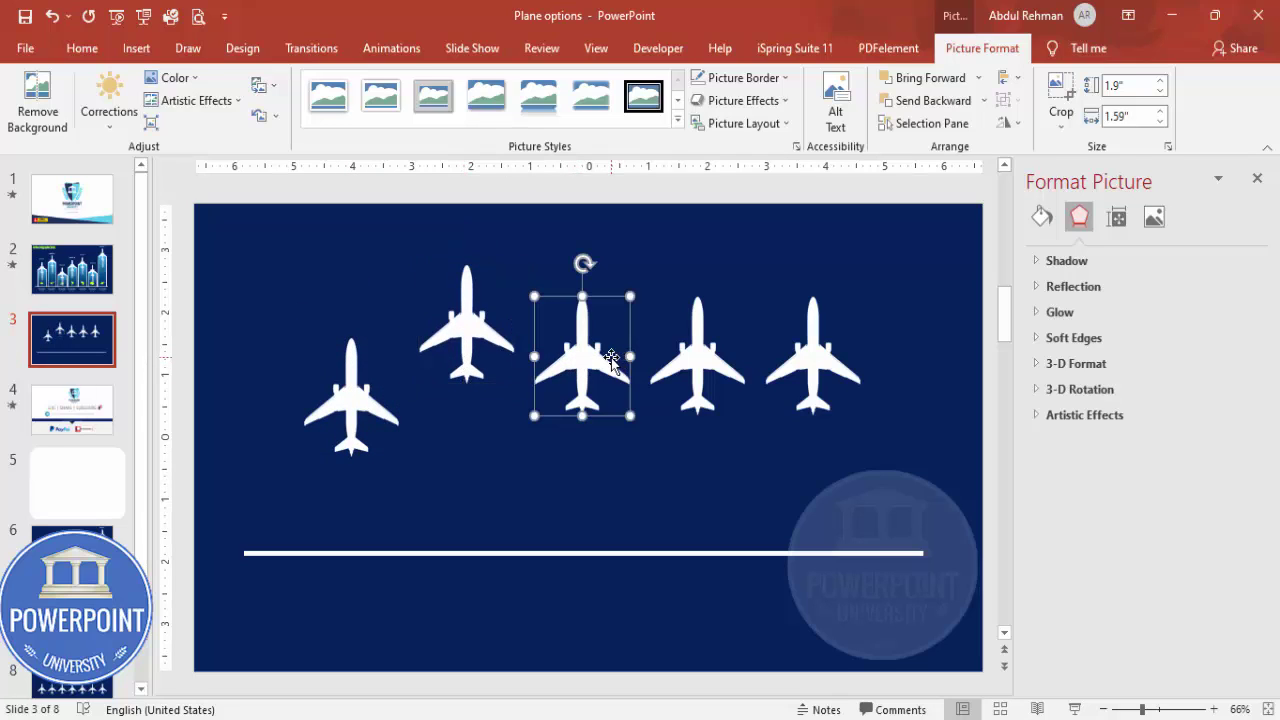
key(ctrl+Up)
key(ctrl+Up)
key(ctrl+Up)
key(ctrl+Up)
key(ctrl+Up)
key(ctrl+Up)
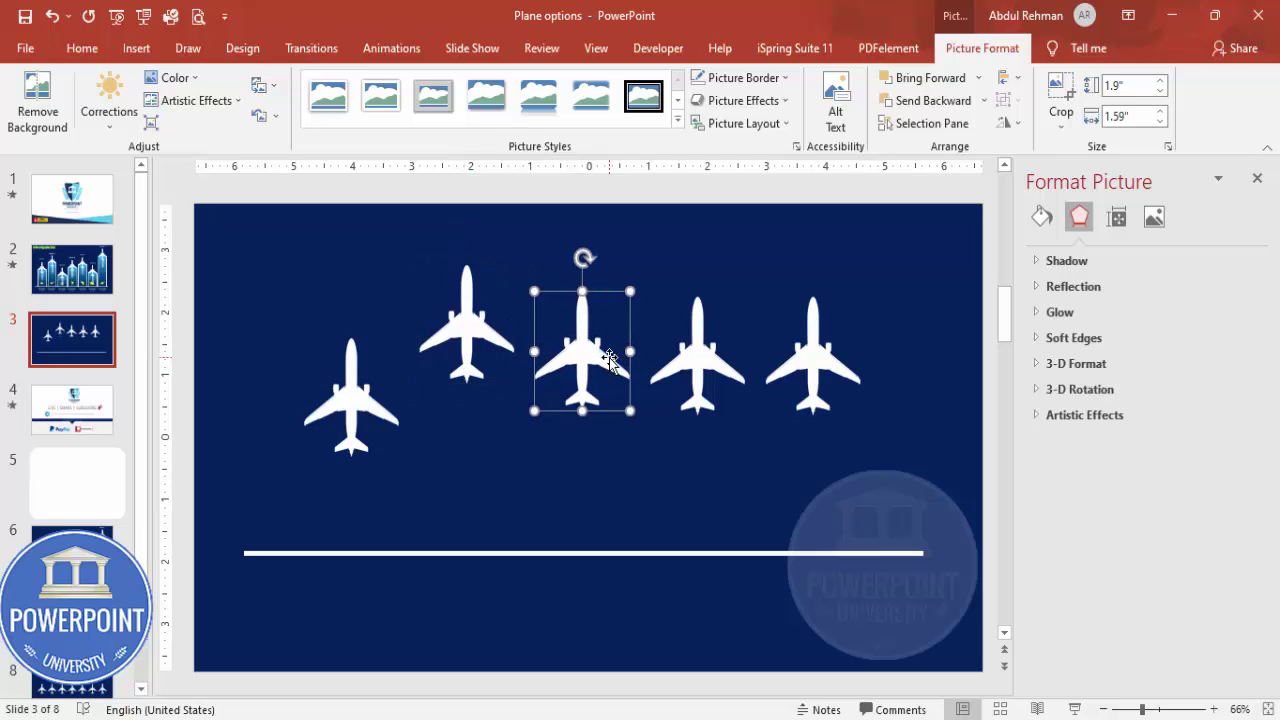
- Lower the fourth airplane in the row by about two-thirds of its height
click(665, 365)
key(ctrl+Down)
key(ctrl+Down)
key(ctrl+Down)
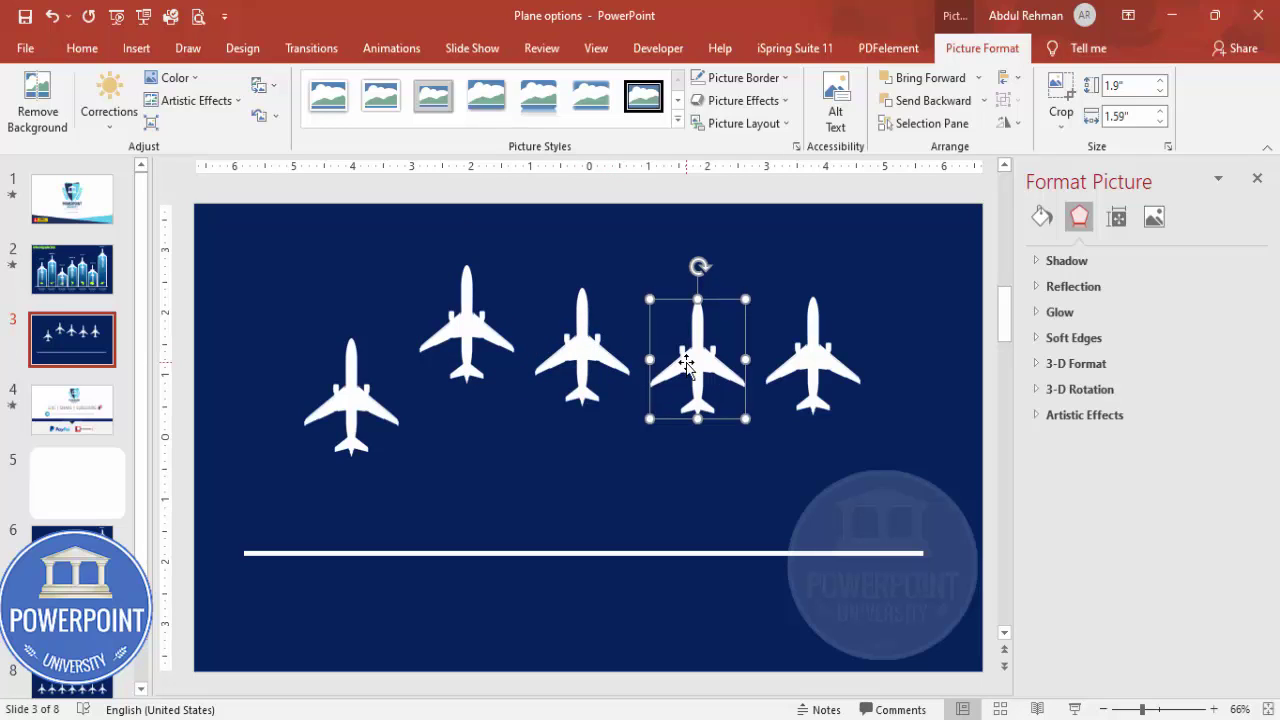
key(Down)
key(Down)
key(Down)
key(Down)
key(Down)
key(Down)
key(Down)
key(Down)
key(Down)
key(Down)
key(Down)
key(Down)
- Raise the fifth airplane in the row by about half of its height and deselect it
click(781, 366)
key(ctrl+Up)
key(ctrl+Up)
key(ctrl+Up)
key(Up)
key(Up)
key(Up)
key(Up)
key(Up)
key(Up)
key(Up)
key(Up)
key(Up)
key(Up)
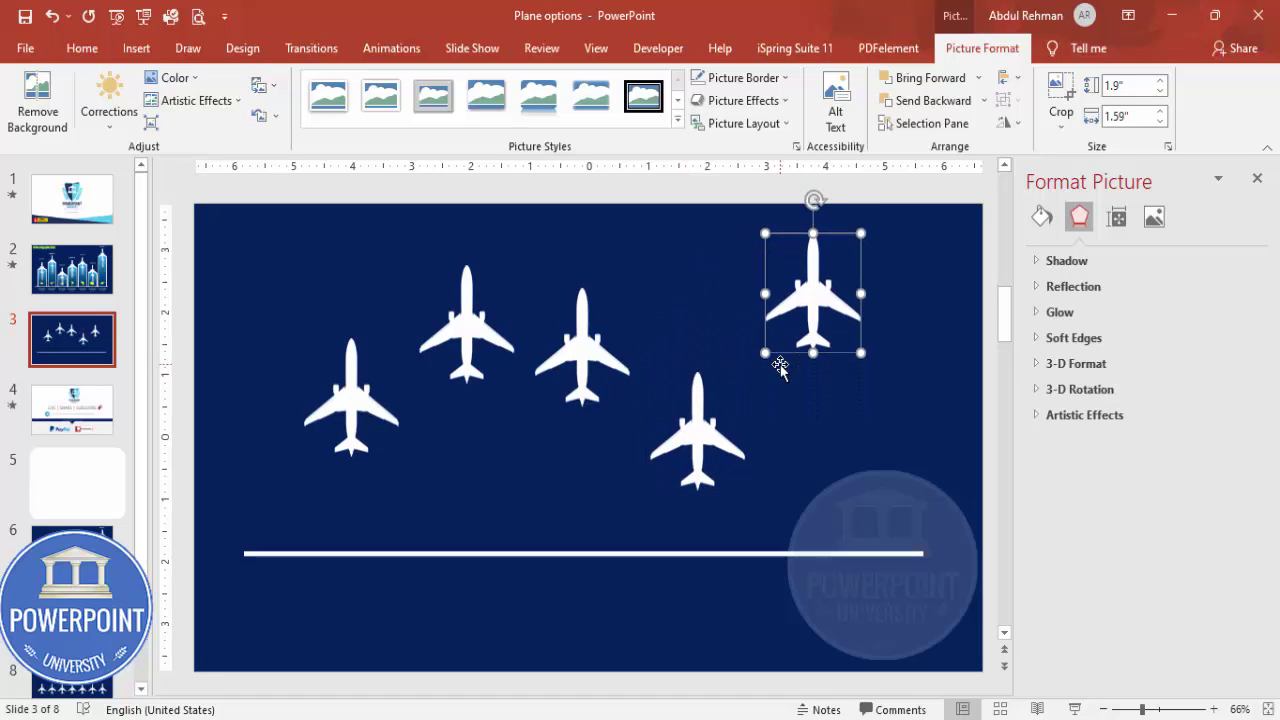
click(509, 357)
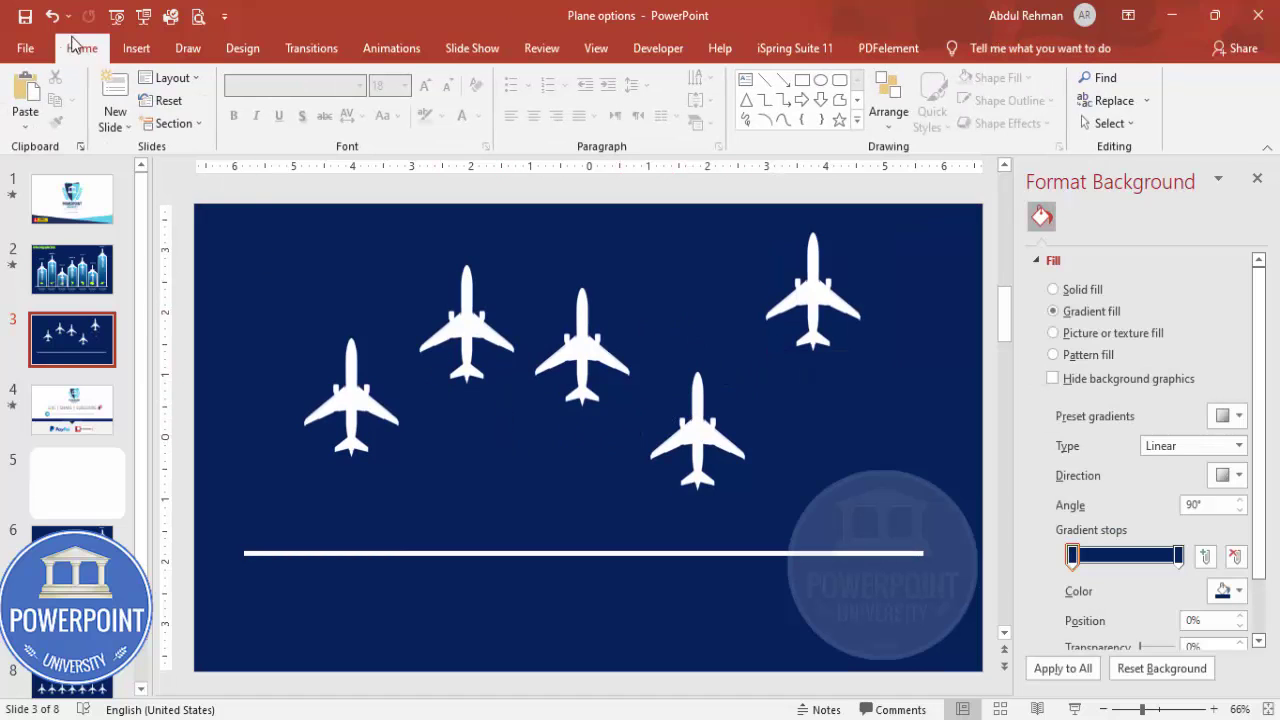
- Draw a rectangle about 2.32" high by 1.32" wide from the first airplane's wings down to the white baseline
click(136, 48)
click(300, 105)
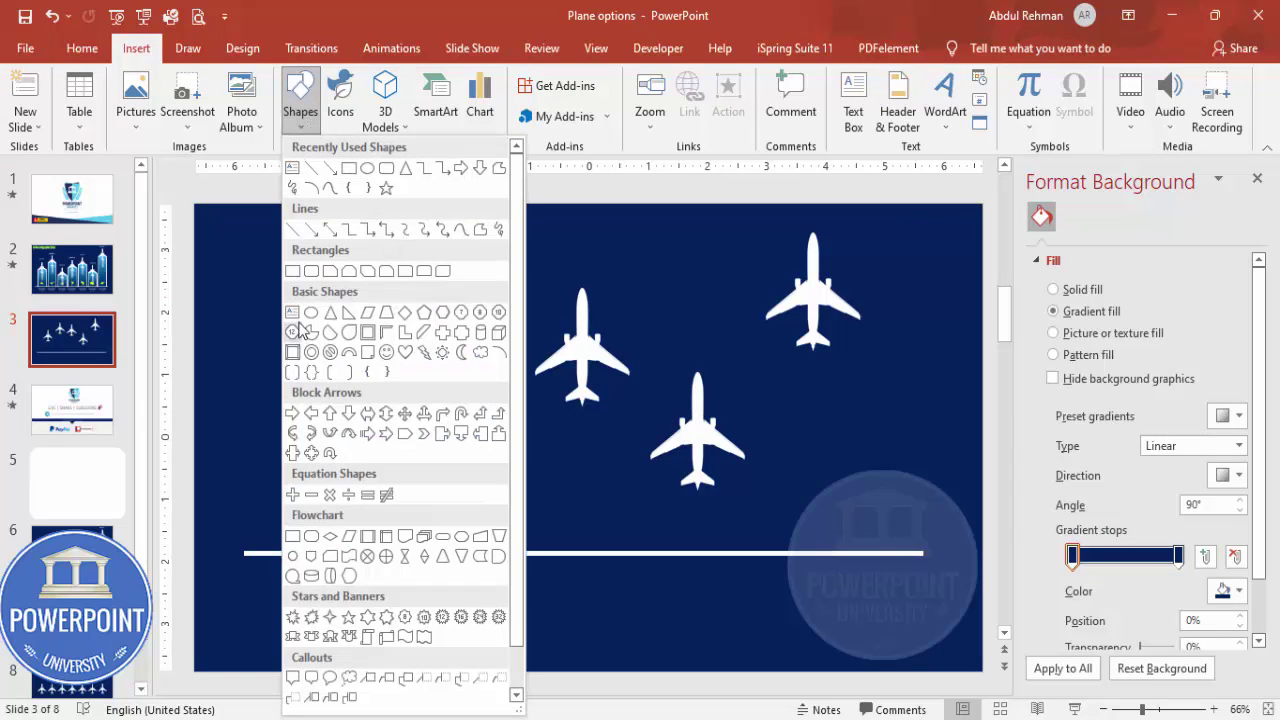
click(292, 273)
drag(312, 413, 392, 551)
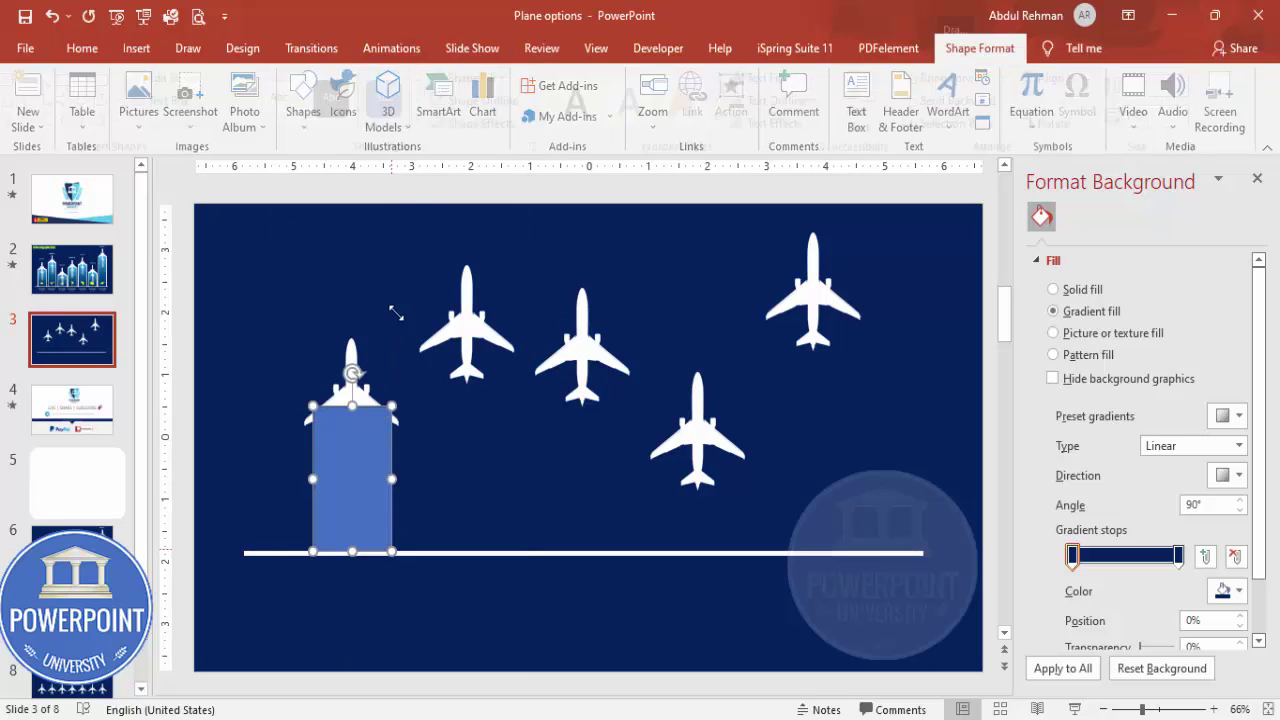
- Give the rectangle a white outline with a weight of 2¼ pt
click(486, 123)
click(478, 100)
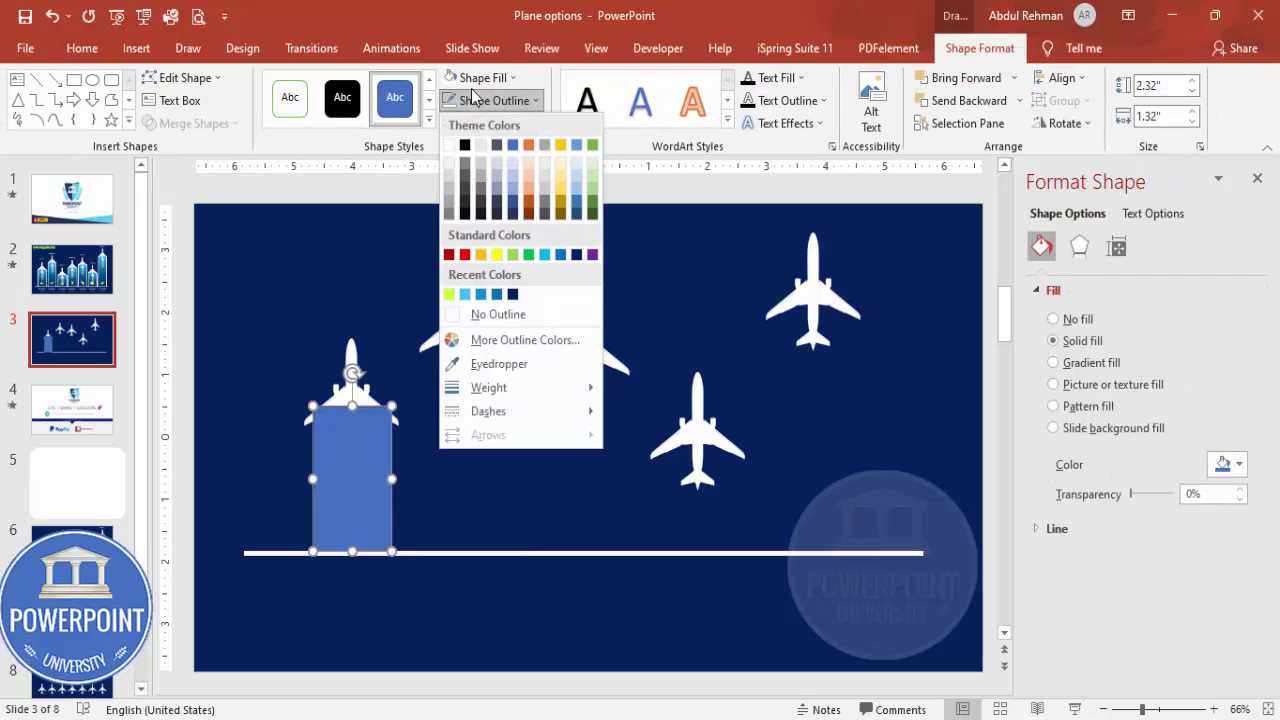
click(480, 77)
click(500, 100)
click(490, 100)
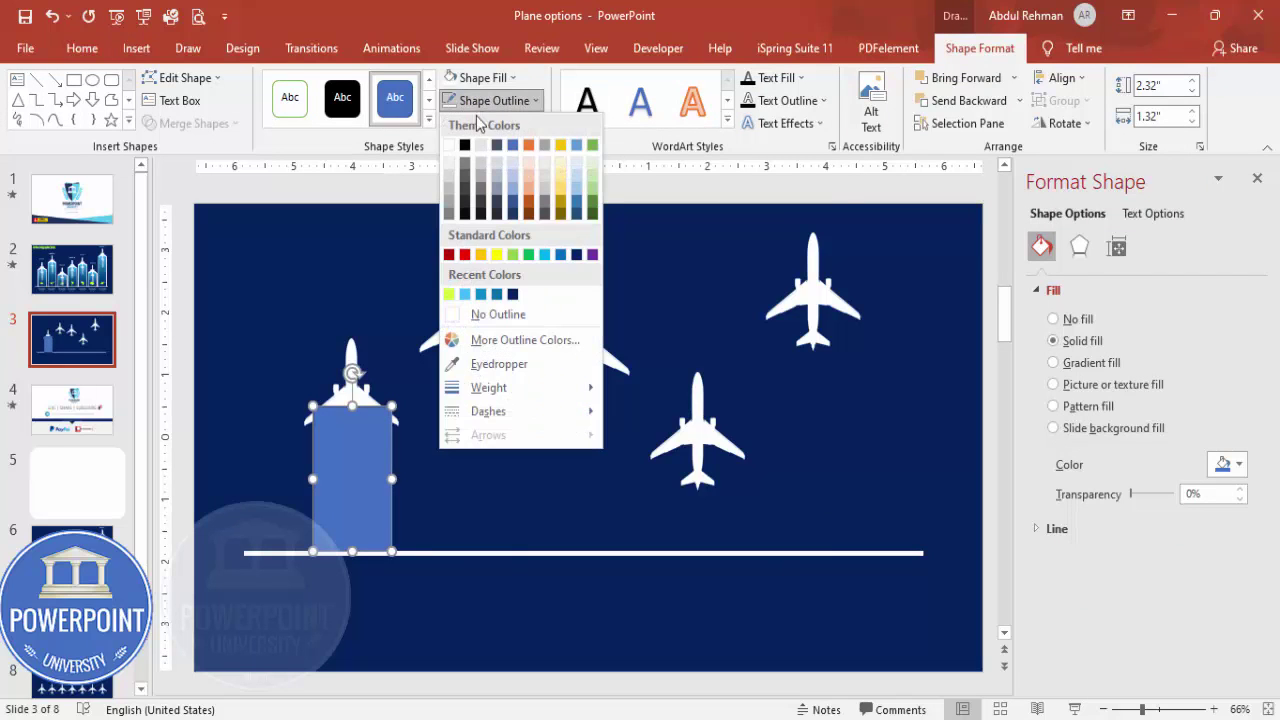
click(450, 147)
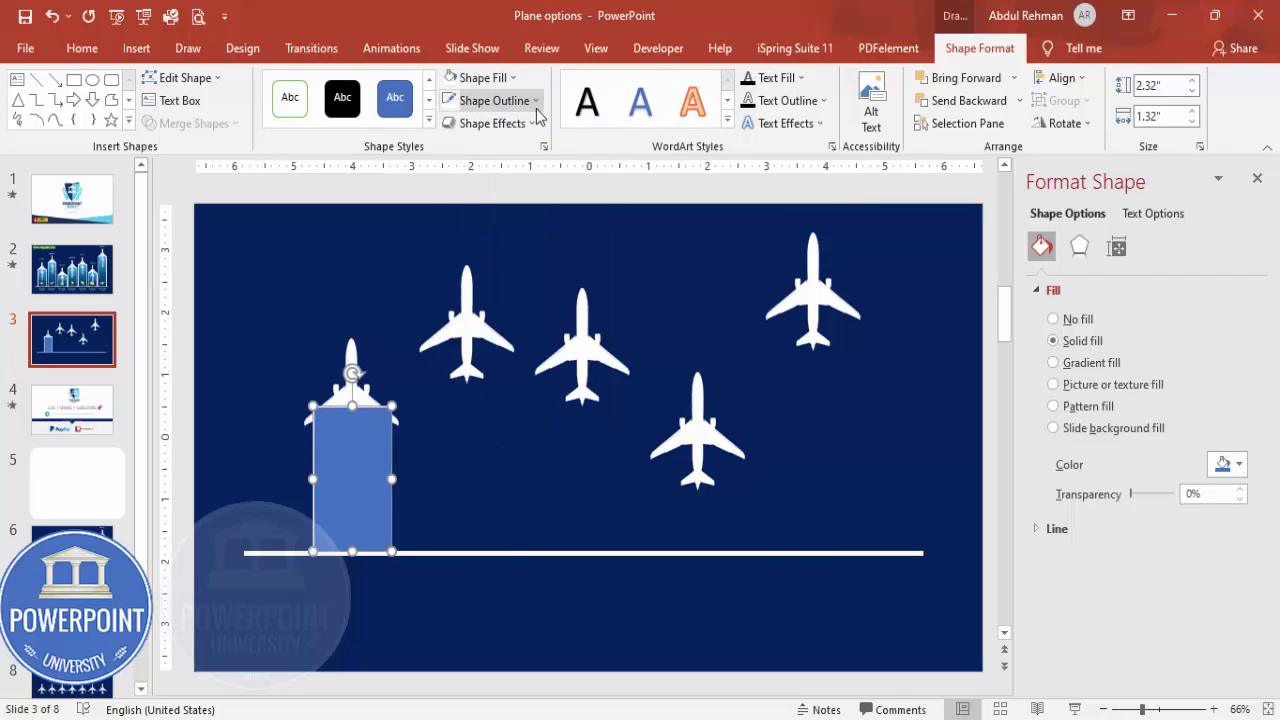
click(534, 101)
mouse_move(518, 398)
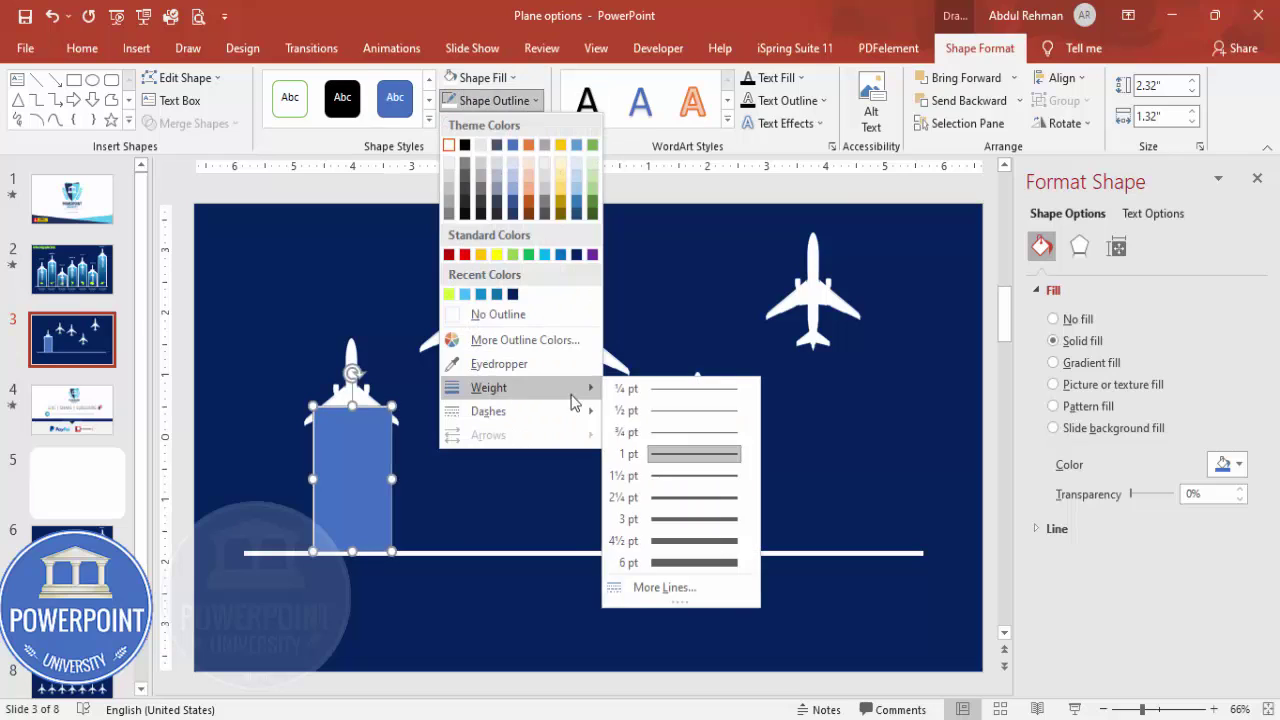
click(673, 497)
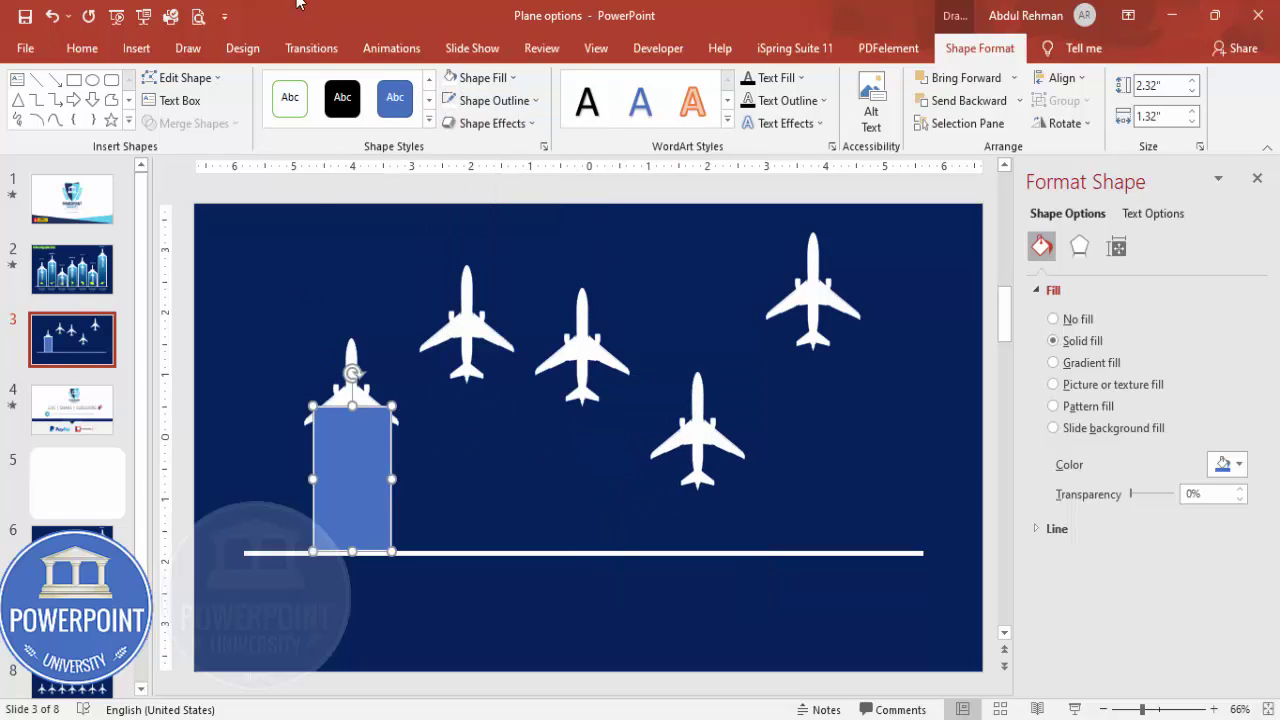
- Send the rectangle to the back so it sits behind the first airplane
click(1019, 100)
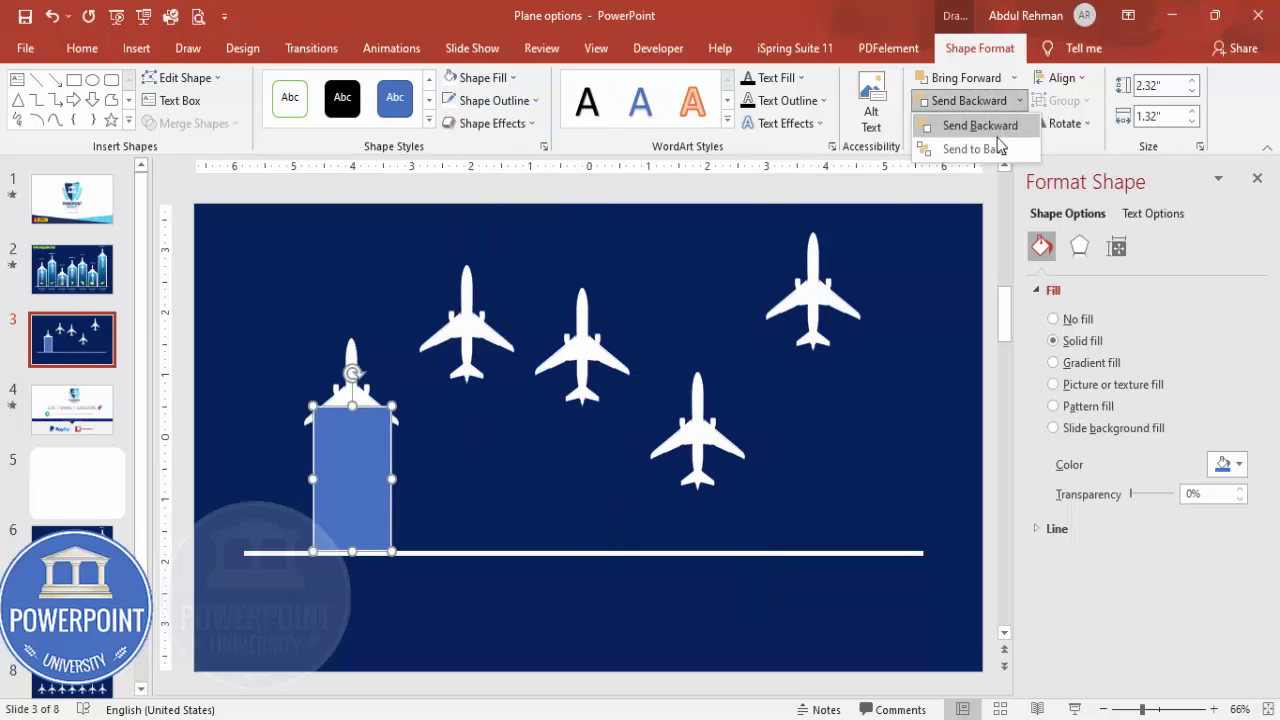
click(1000, 149)
click(429, 451)
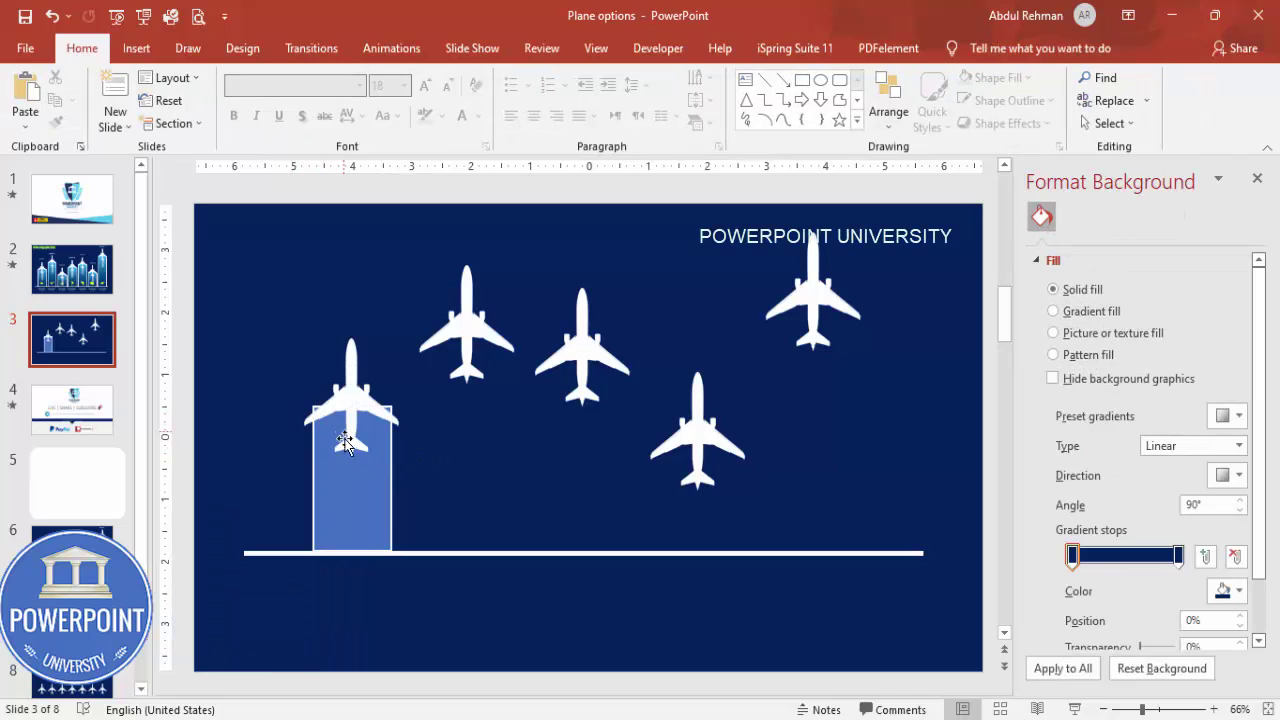
- Give the rectangle a linear gradient fill from navy to light blue, running upward at 270°
click(361, 495)
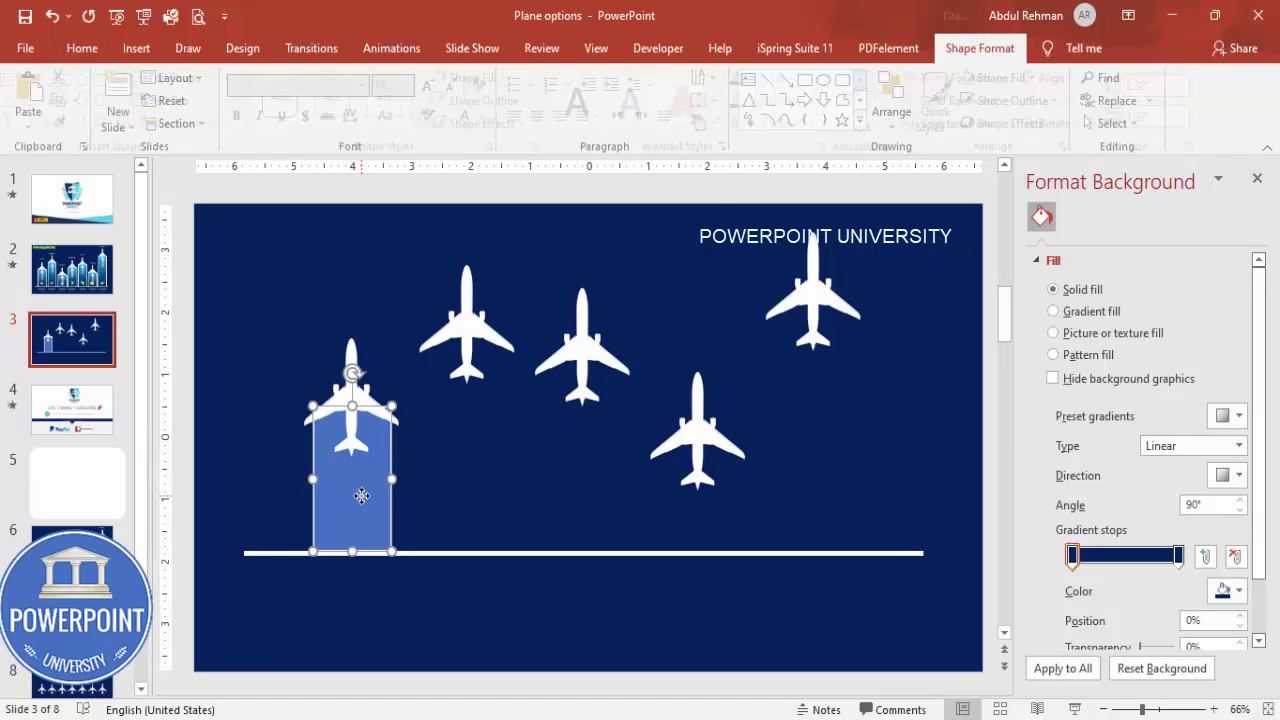
click(1091, 363)
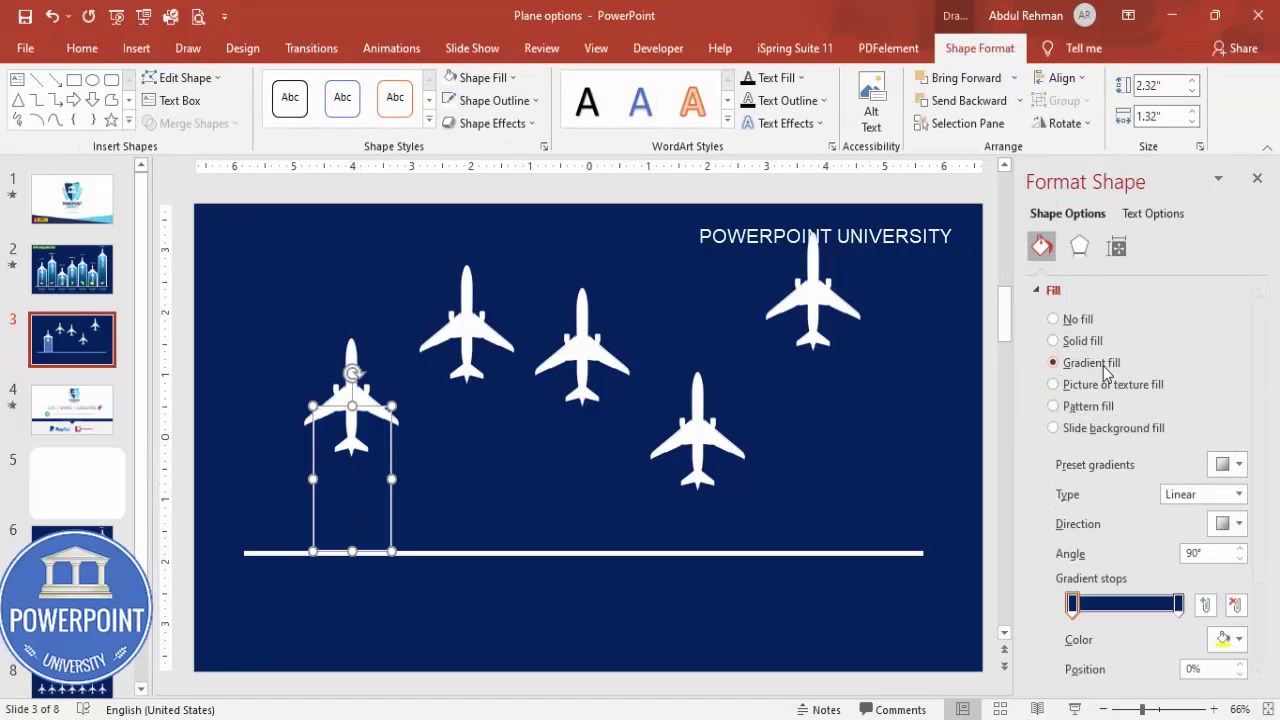
click(1073, 605)
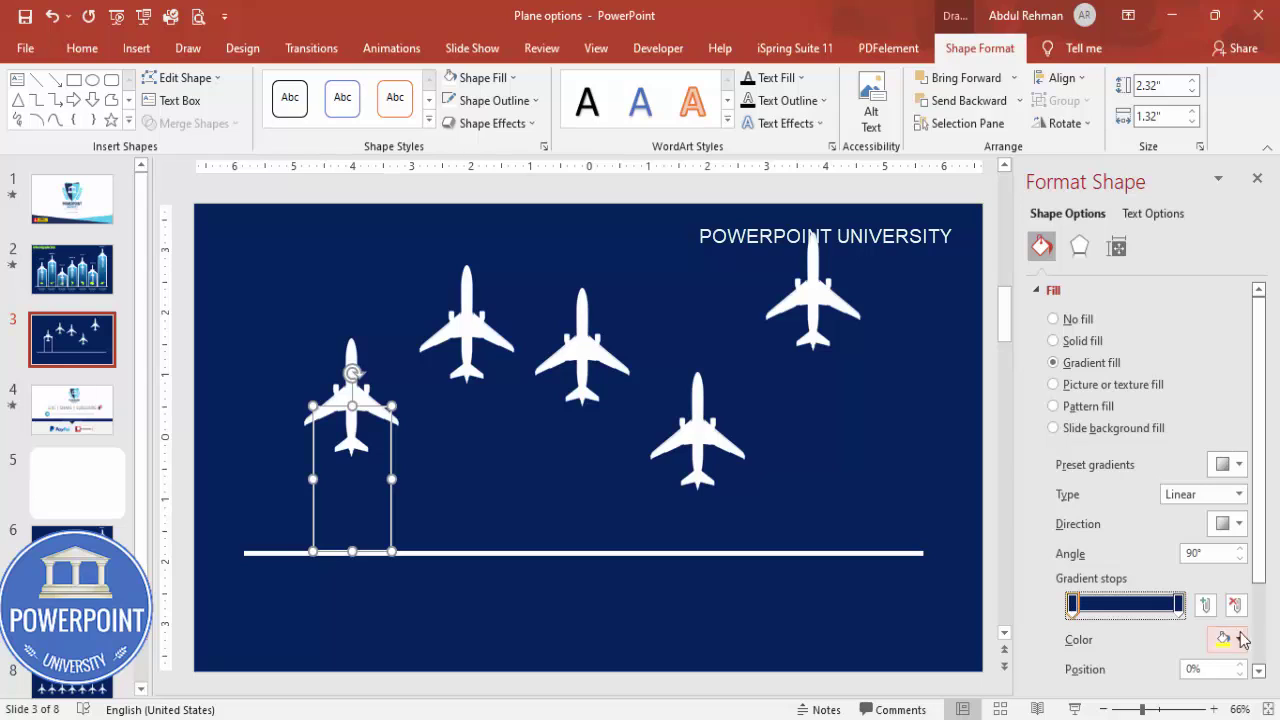
click(1178, 604)
click(1238, 640)
click(1139, 578)
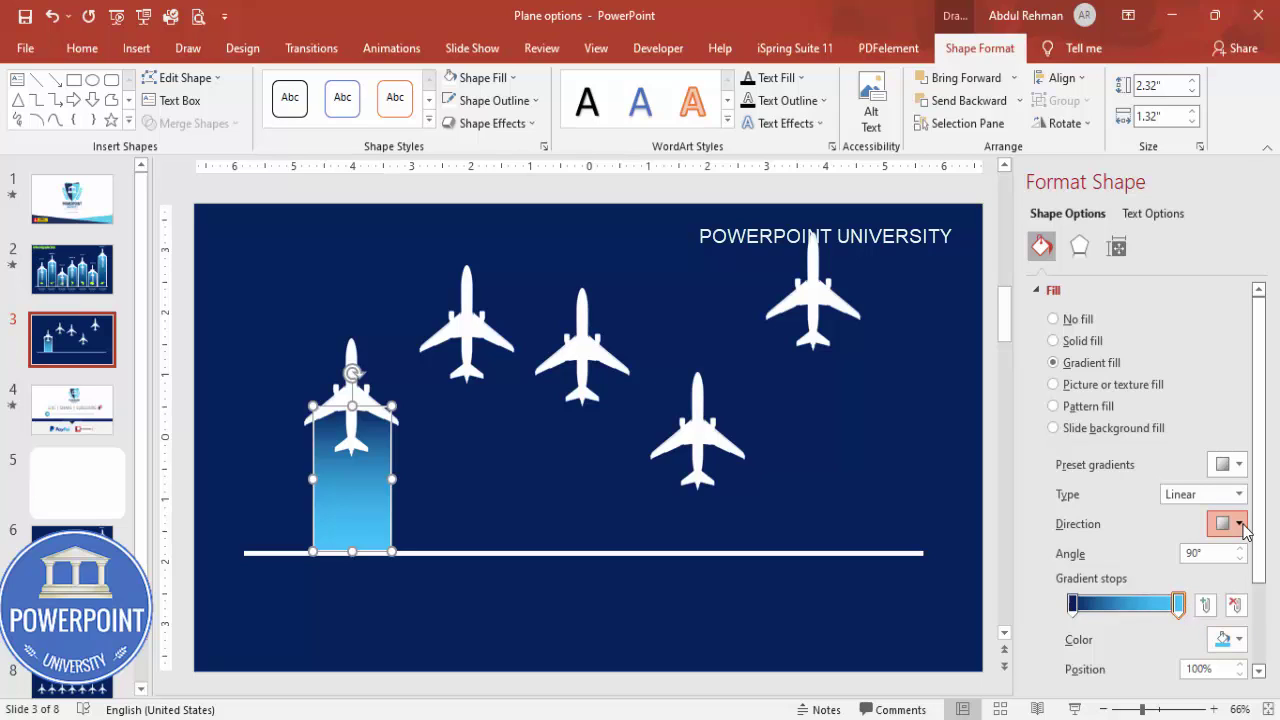
click(1236, 523)
click(1131, 603)
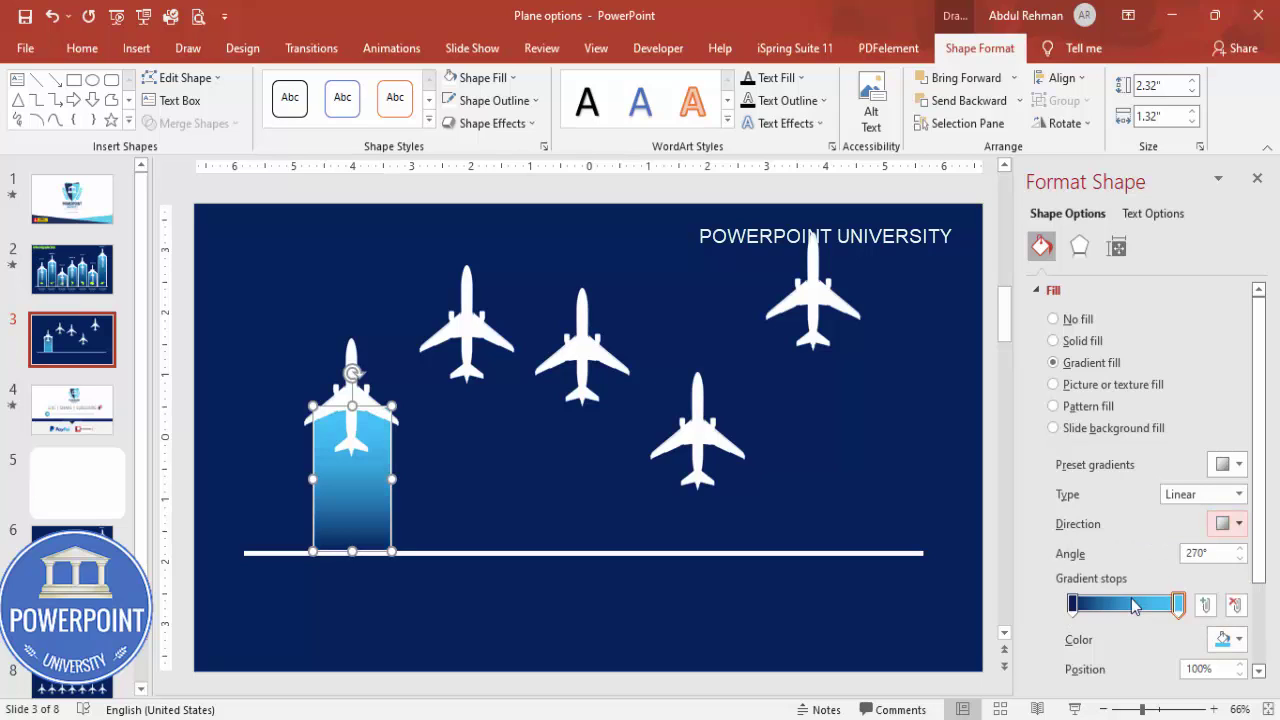
- Add a medium-blue middle stop at 76% to the rectangle's gradient and set the first stop to navy
click(1137, 604)
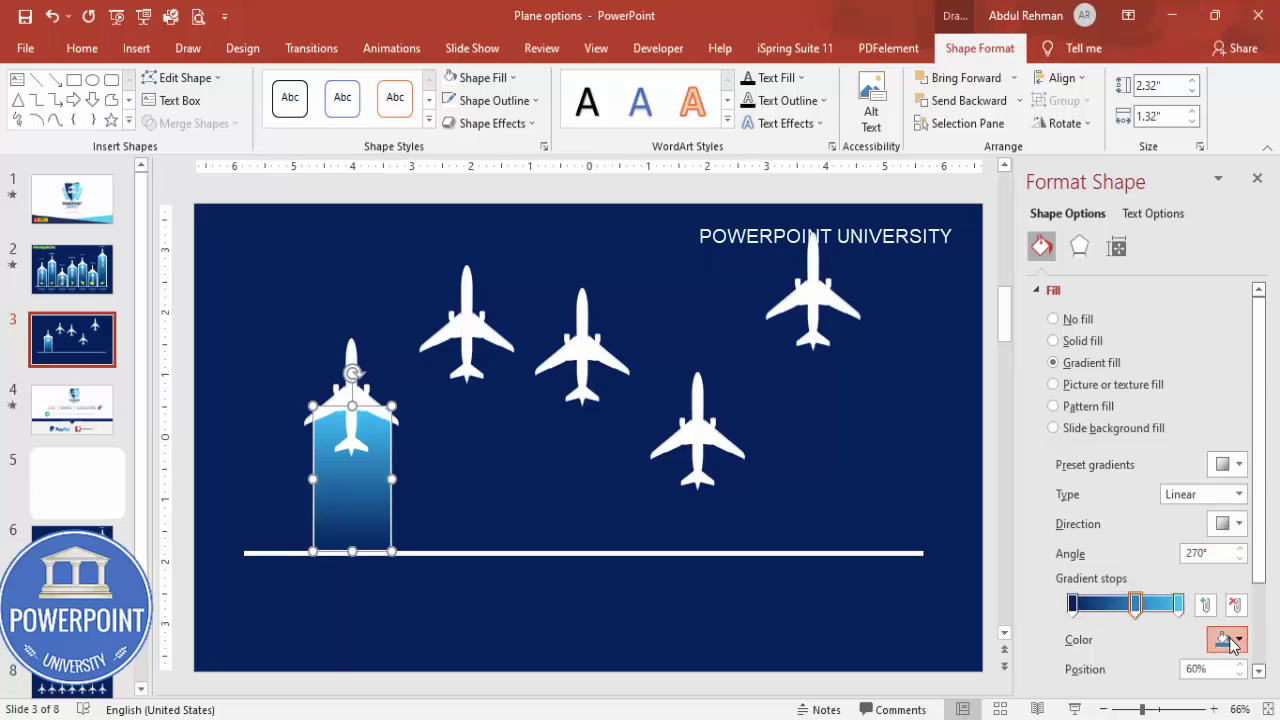
click(1228, 639)
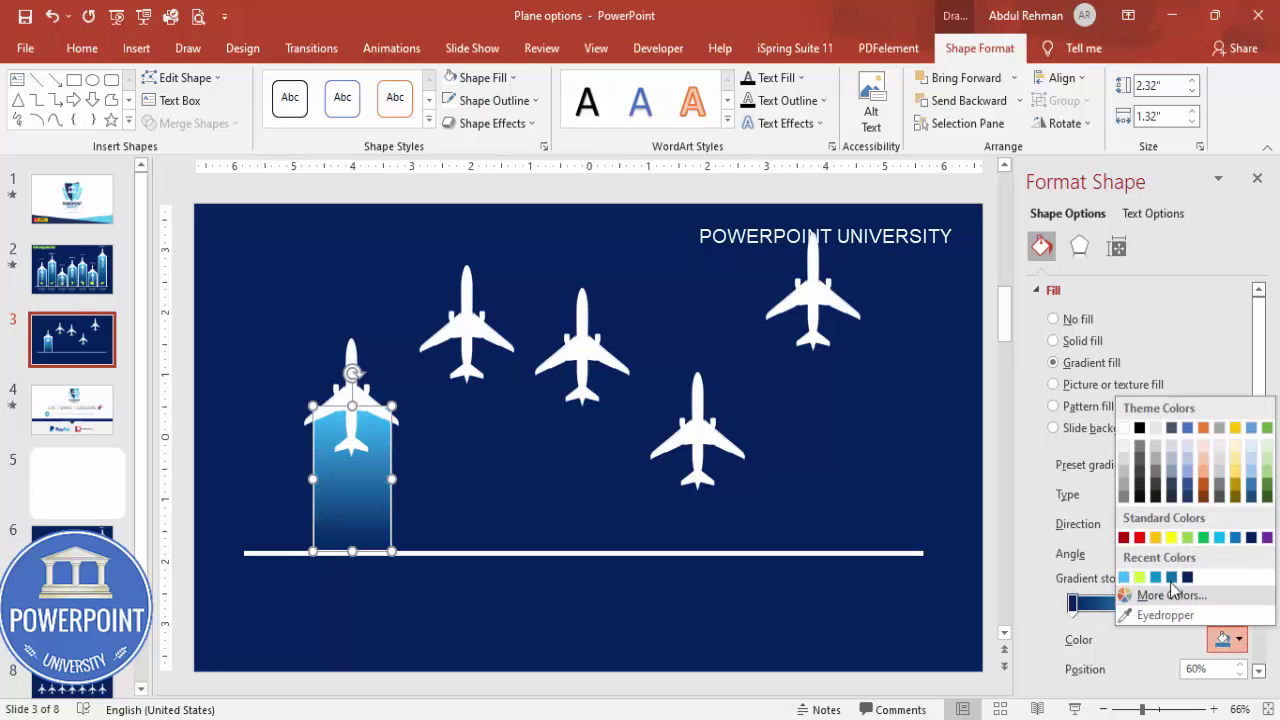
click(1075, 604)
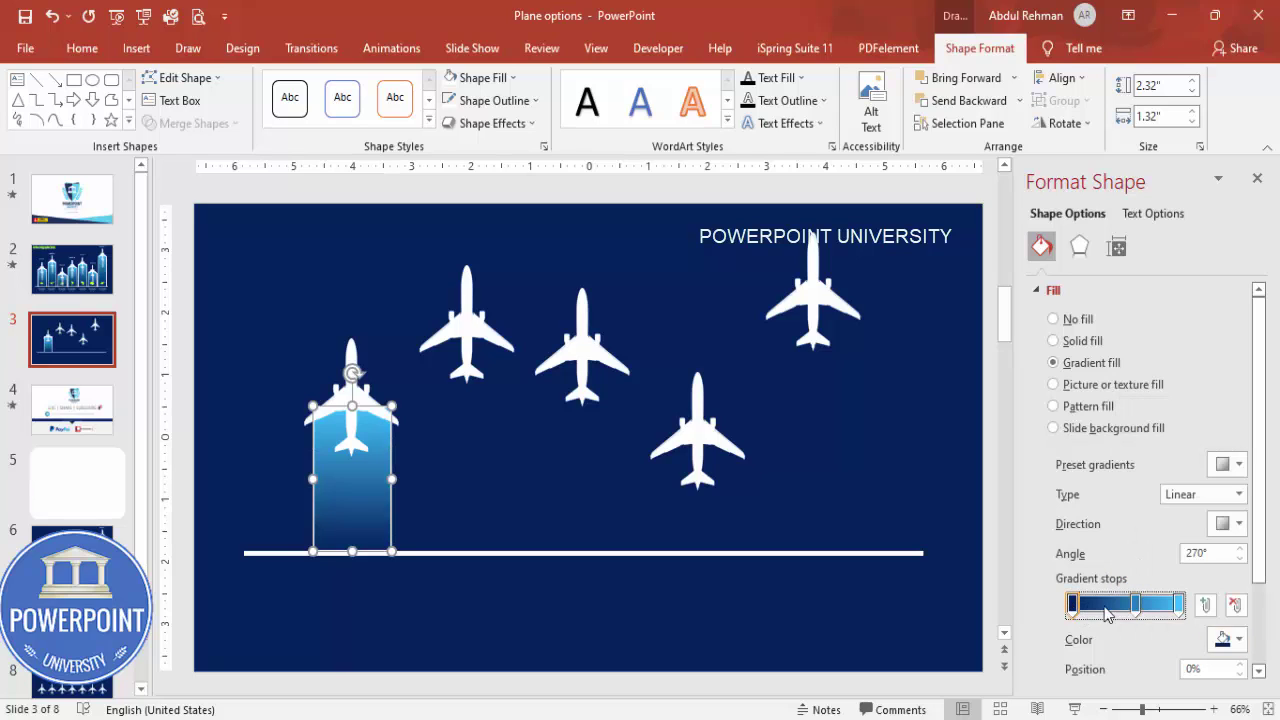
click(1224, 638)
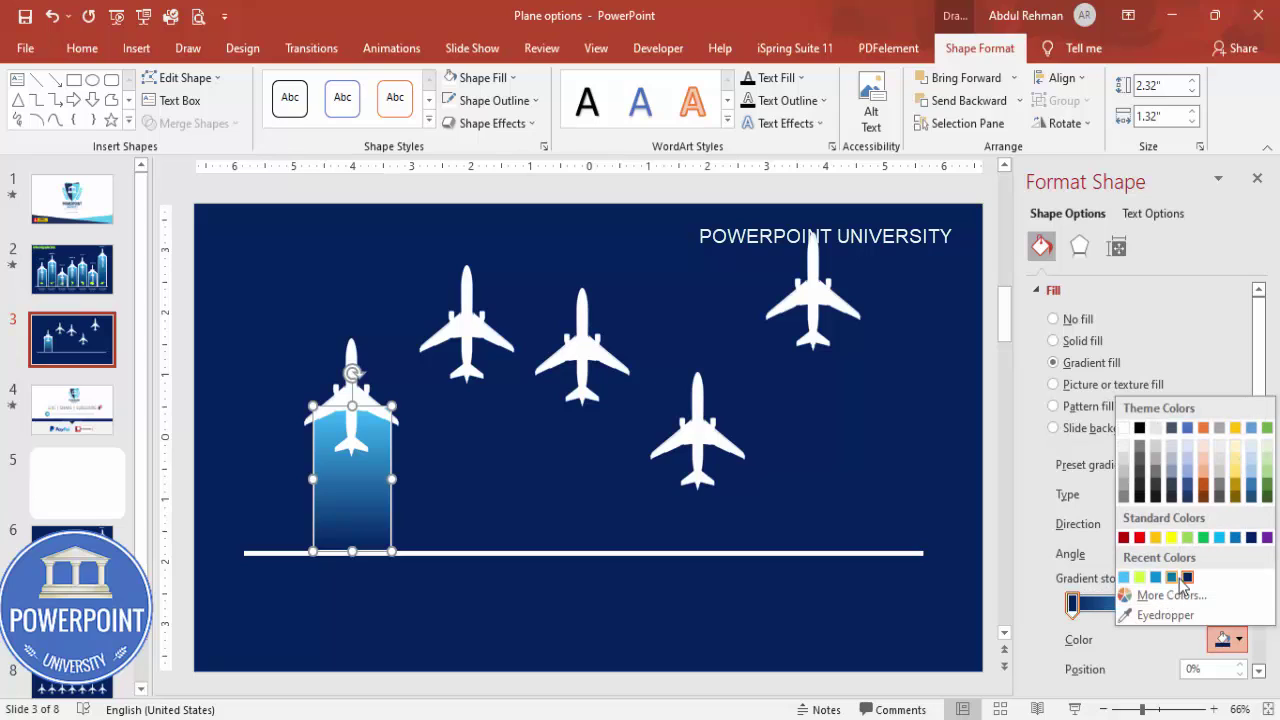
click(1188, 578)
drag(1077, 608, 1154, 608)
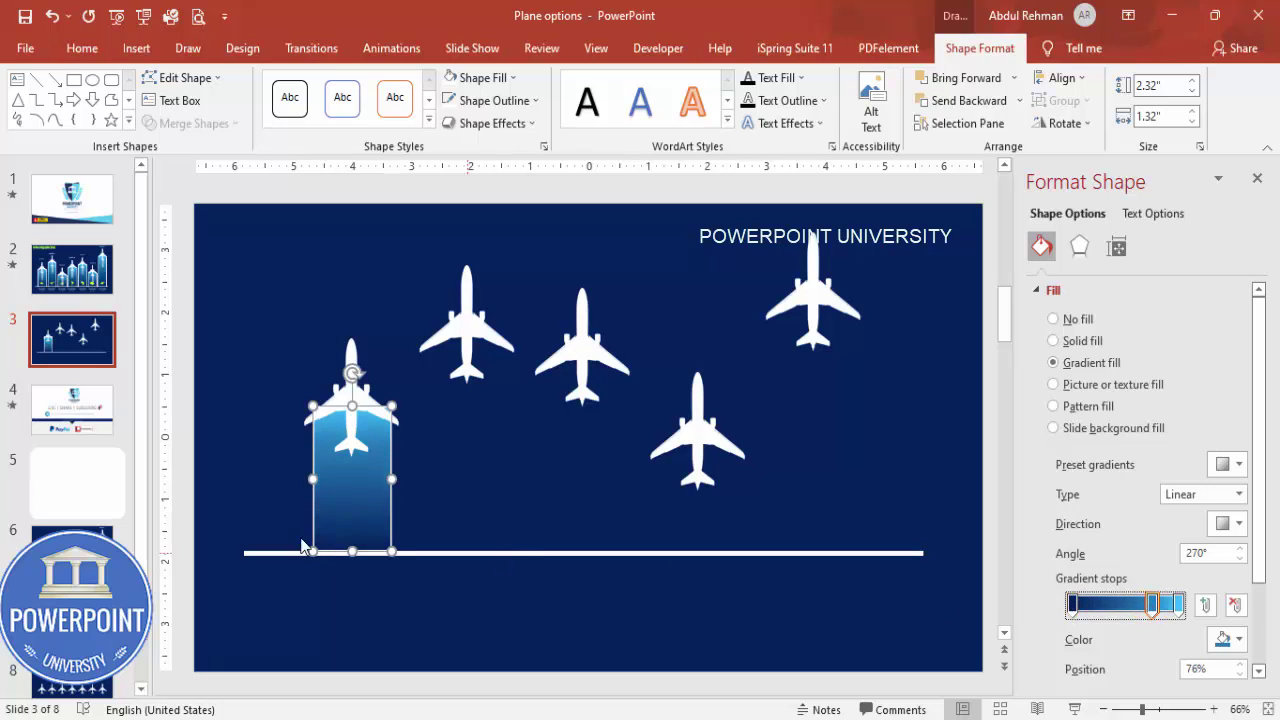
- Edit the rectangle's points, lowering both upper corners onto the first airplane's wings for a height of about 2.17"
right_click(358, 503)
click(418, 196)
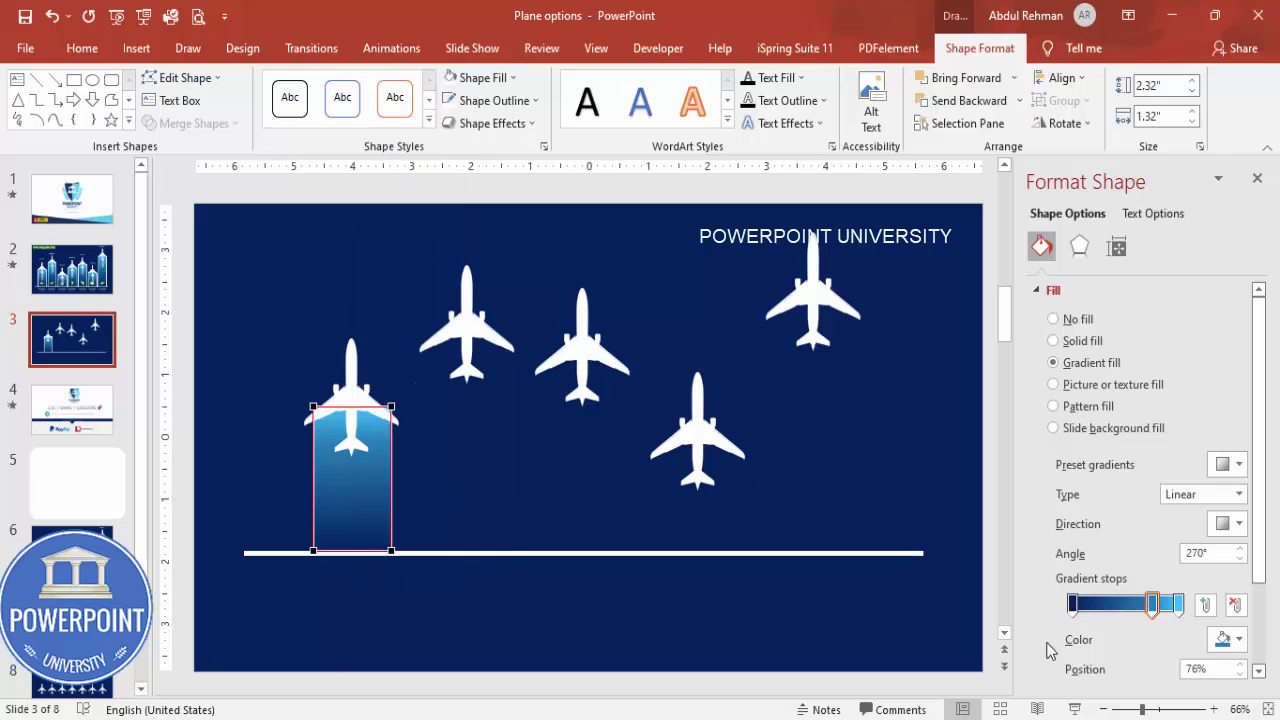
click(1163, 709)
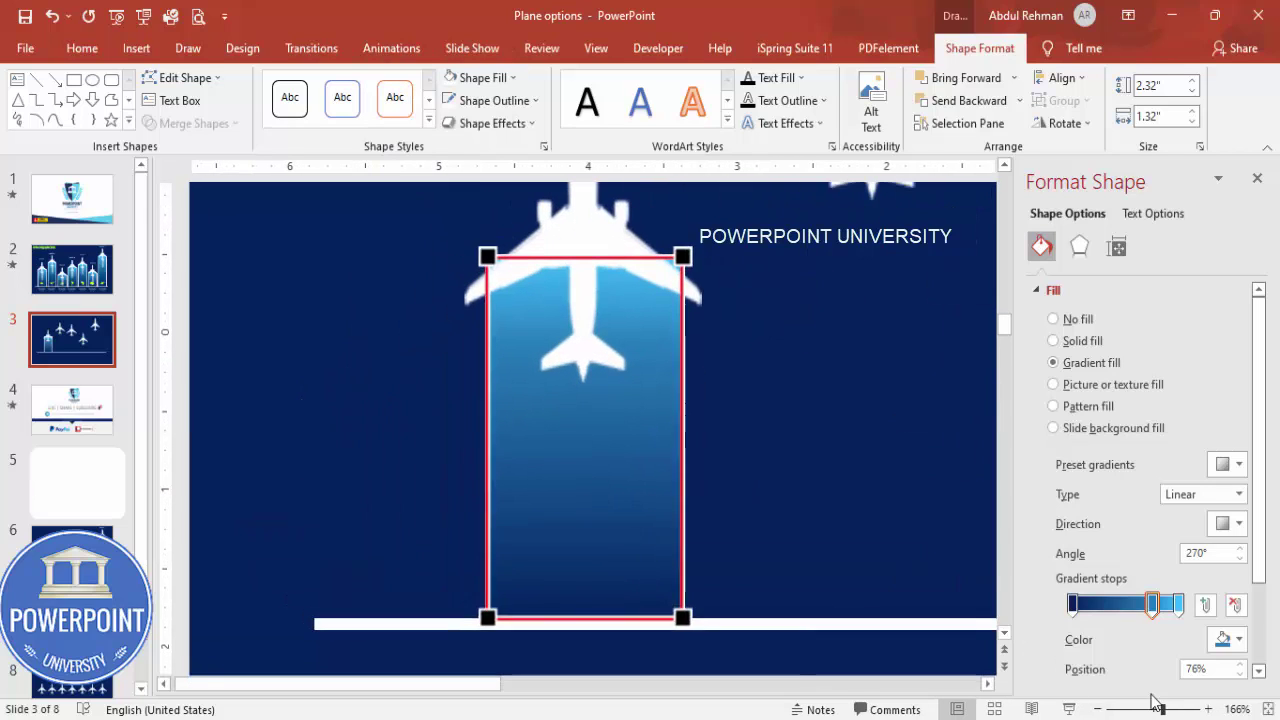
click(686, 255)
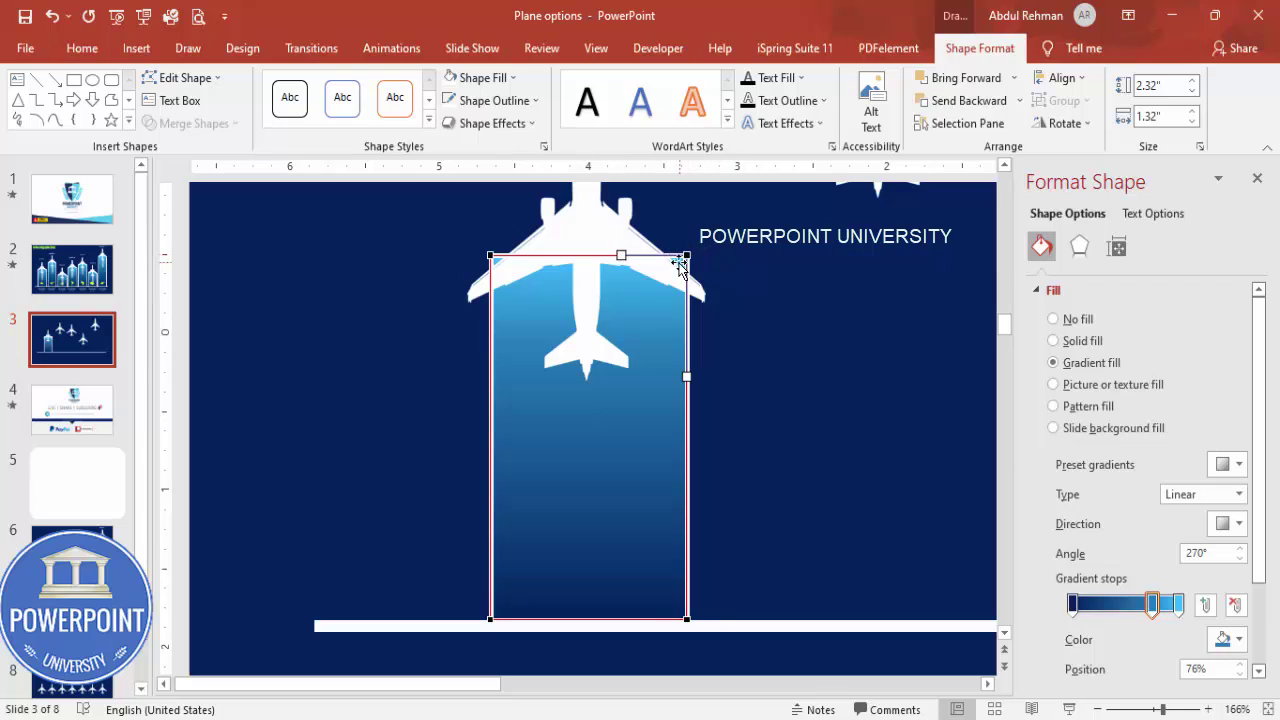
drag(686, 255, 686, 278)
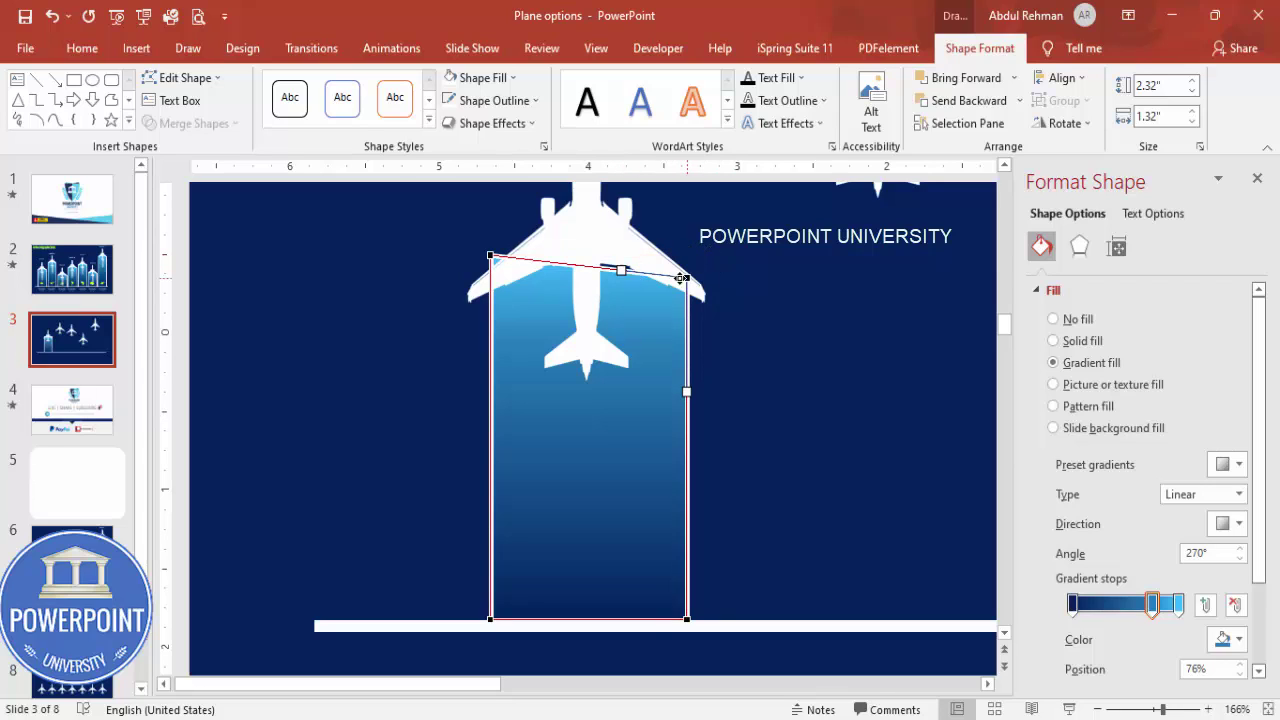
drag(492, 255, 490, 280)
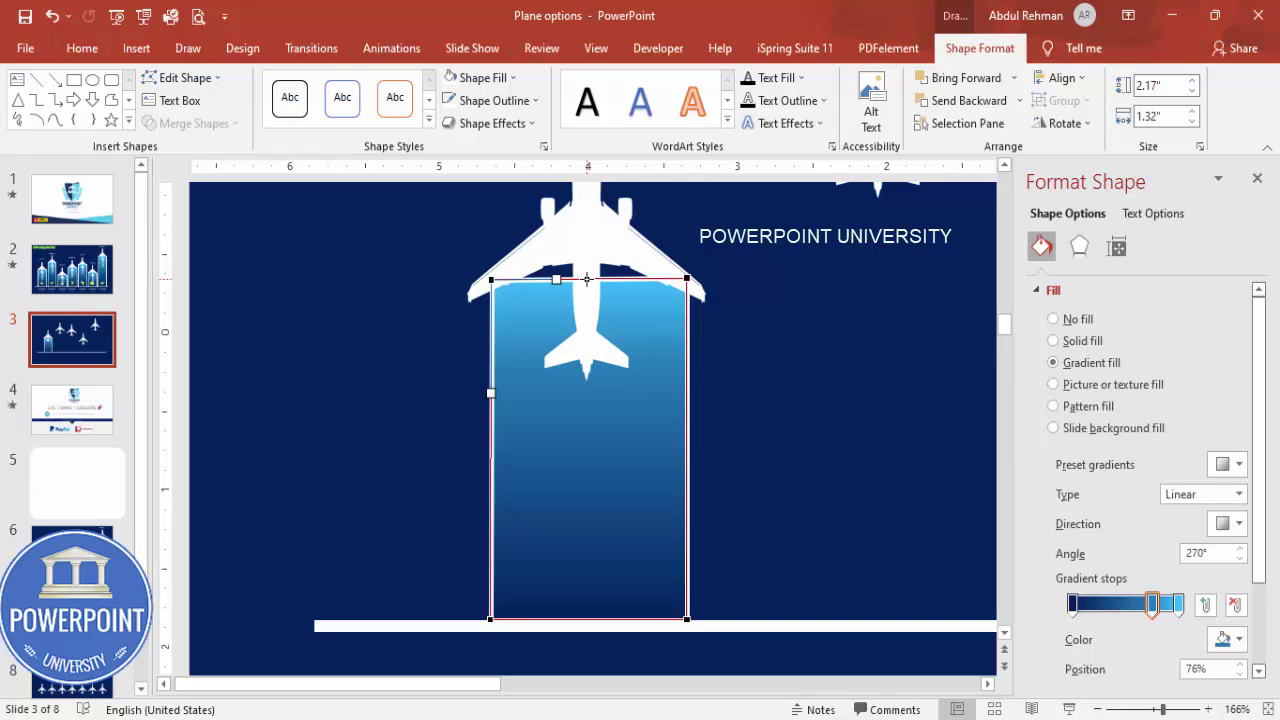
- Add a point at the middle of the rectangle's upper edge and raise it into a peak hidden behind the airplane's body
right_click(587, 279)
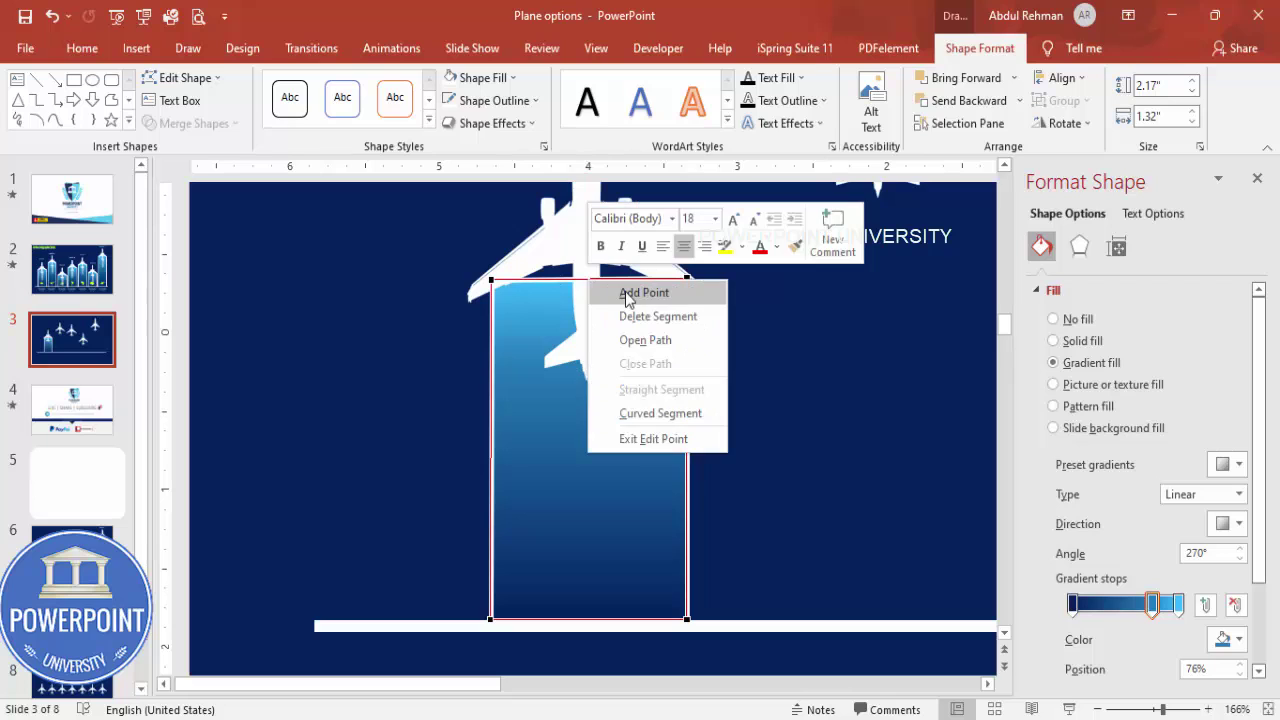
click(622, 291)
drag(587, 278, 580, 227)
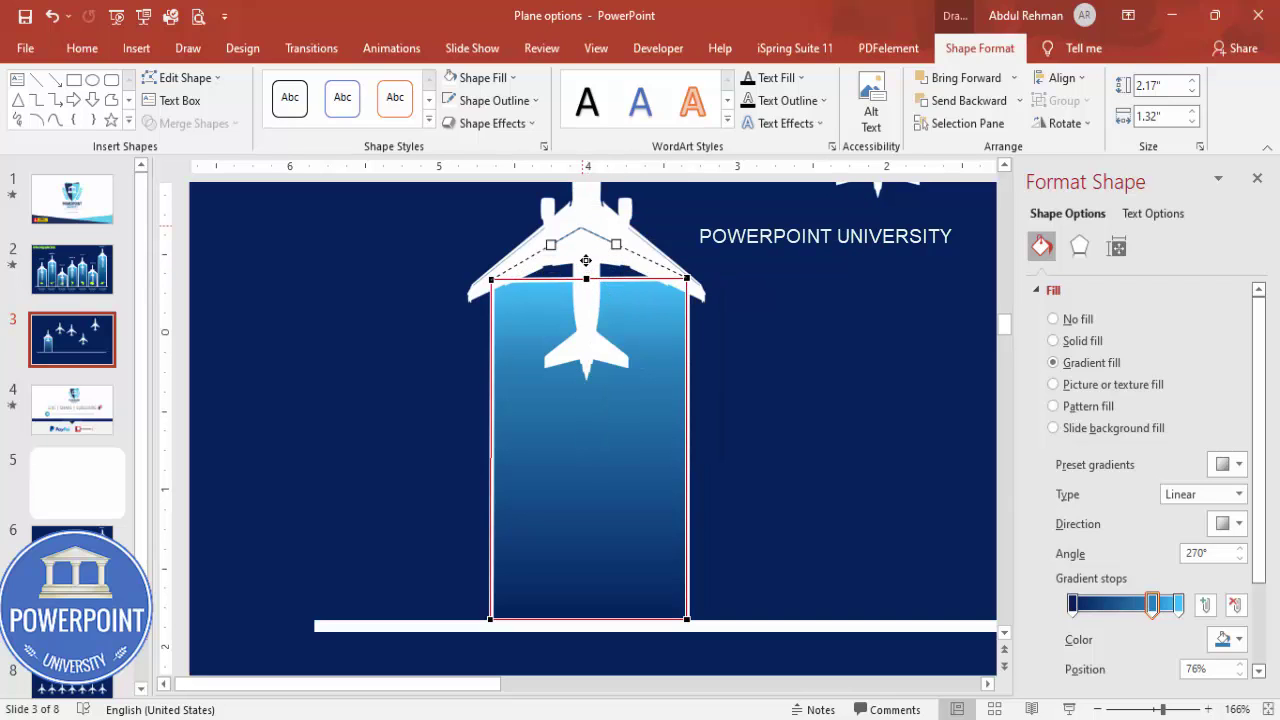
key(Escape)
key(Escape)
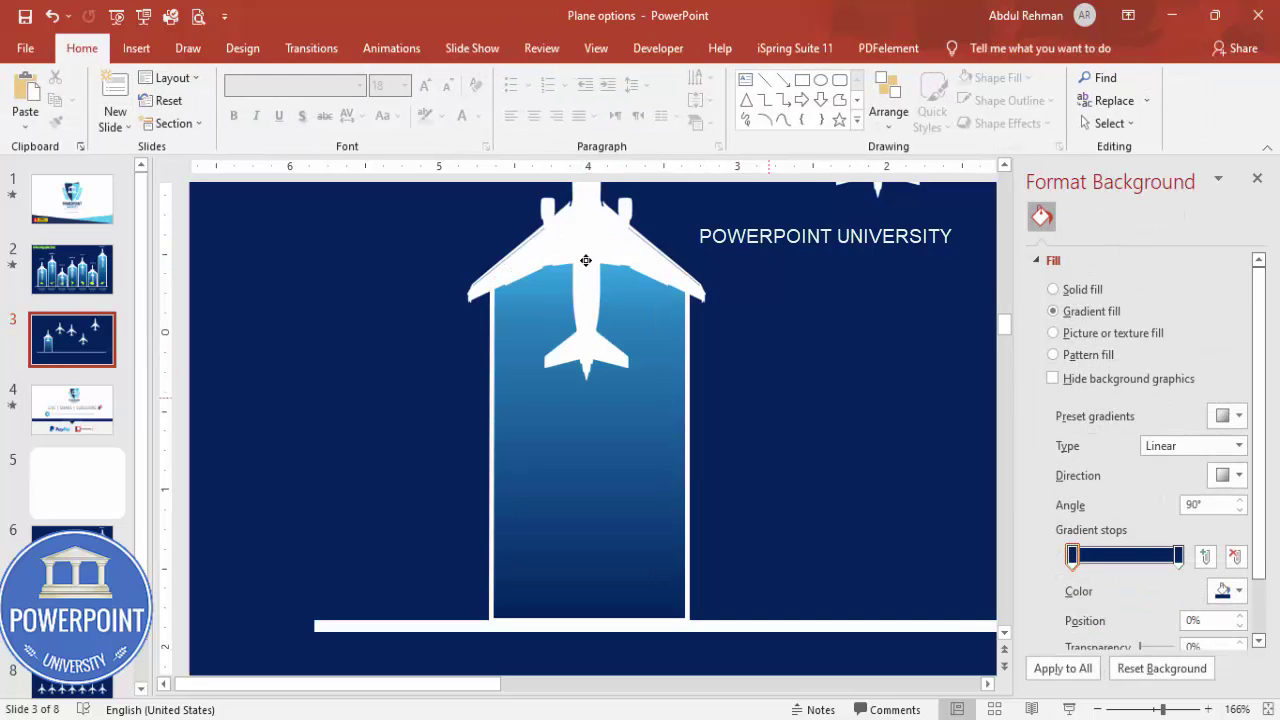
- Duplicate the first bar onto the baseline beneath the second and third airplanes
click(1268, 709)
click(371, 519)
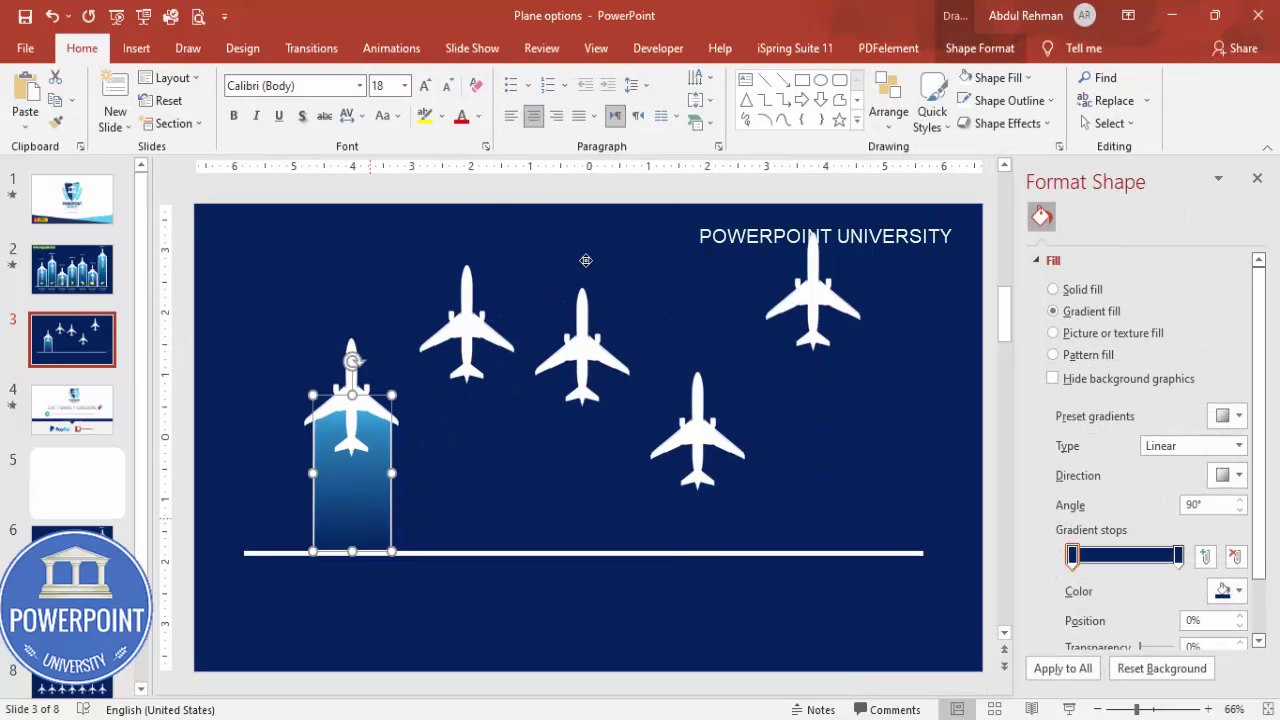
drag(371, 518, 489, 518)
key(Left)
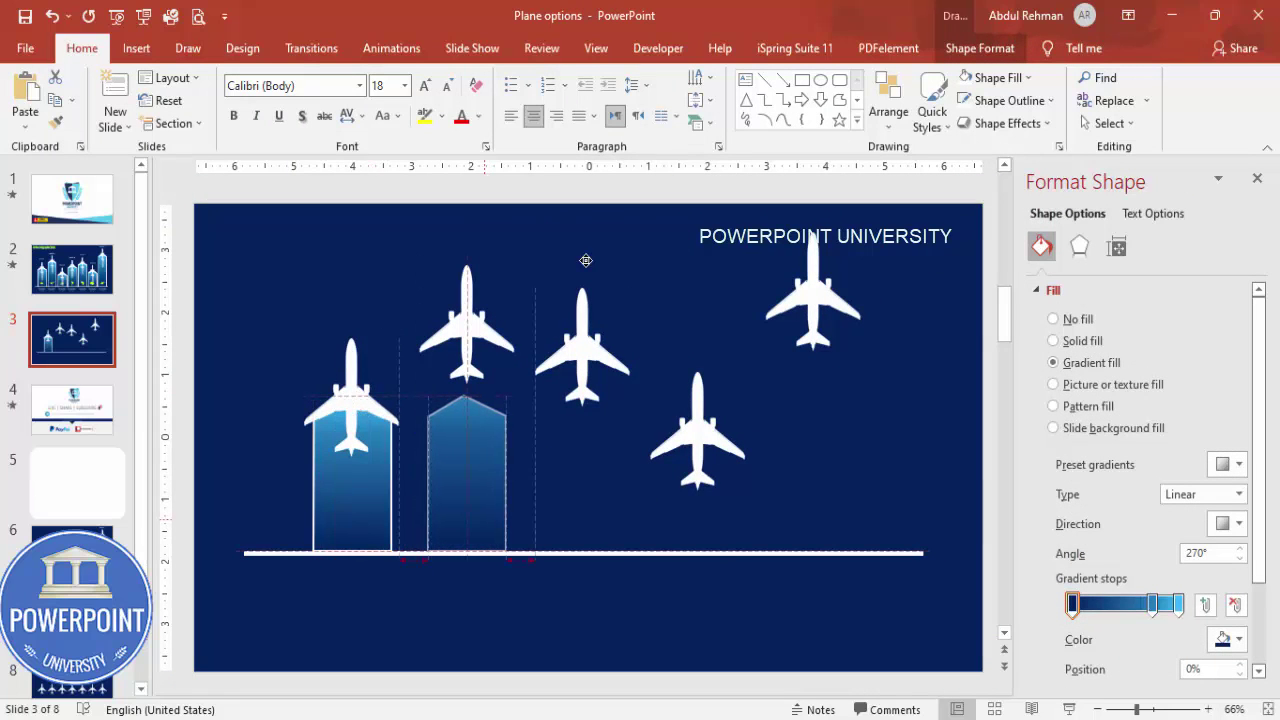
key(ctrl+d)
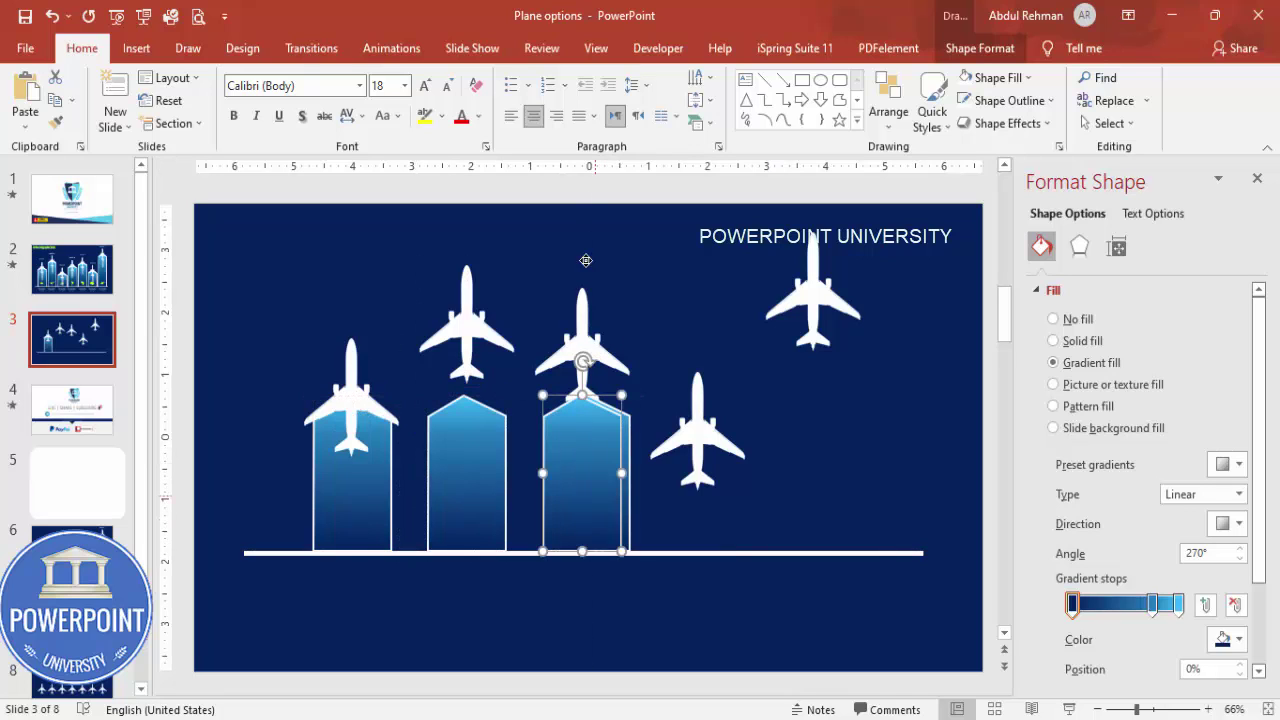
drag(575, 492, 583, 491)
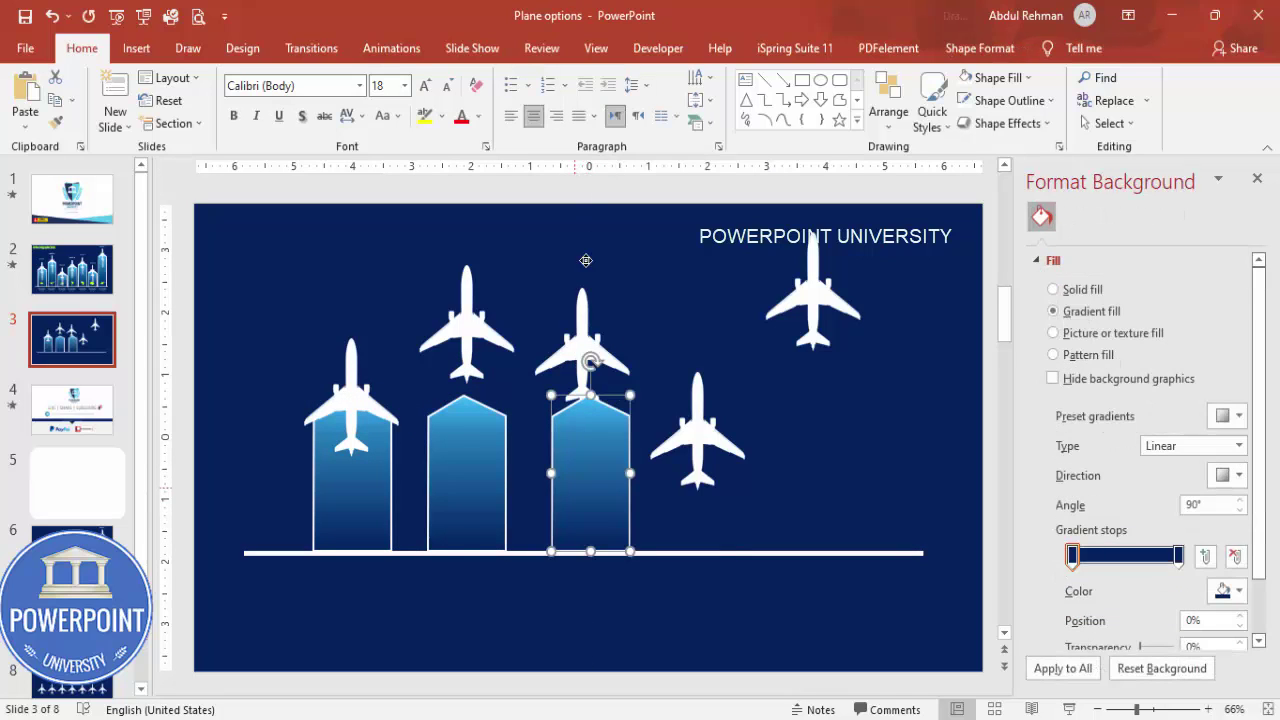
- Align the third bar beneath its airplane and place copies of it beneath the fourth and fifth airplanes
click(435, 490)
key(Tab)
key(Left)
key(Left)
key(Left)
key(Left)
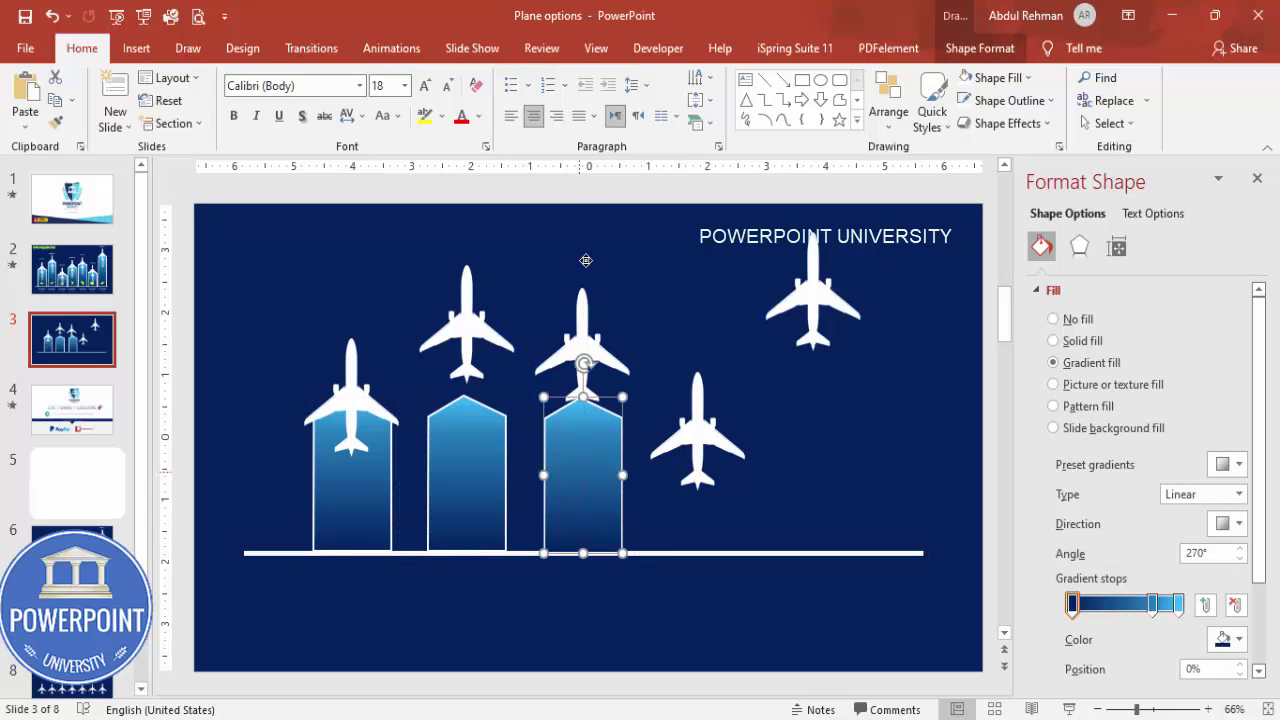
drag(582, 475, 812, 475)
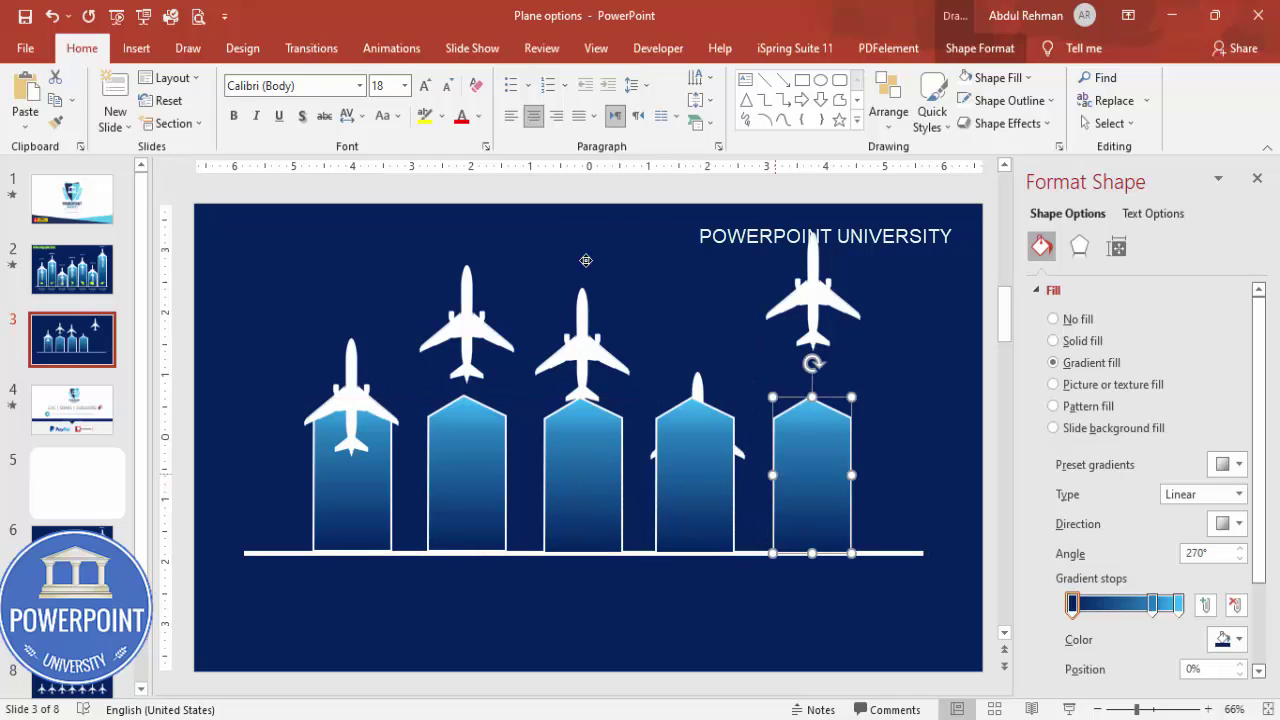
- Stretch the second bar upward until its peak meets the second airplane's wings
click(479, 470)
drag(466, 396, 463, 328)
key(shift+Up)
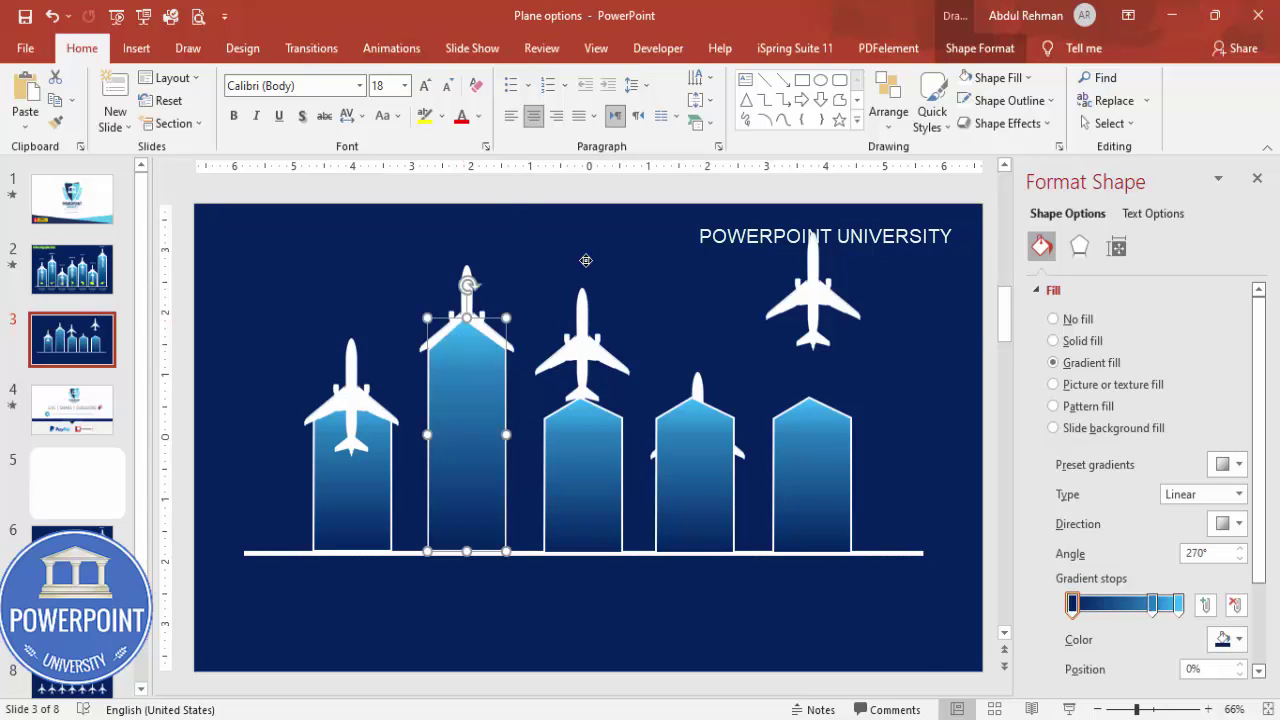
- Edit the second bar's points, raising both upper corners onto the airplane's wings
ctrl+scroll(586, 260, up, 5)
scroll(586, 260, up, 1)
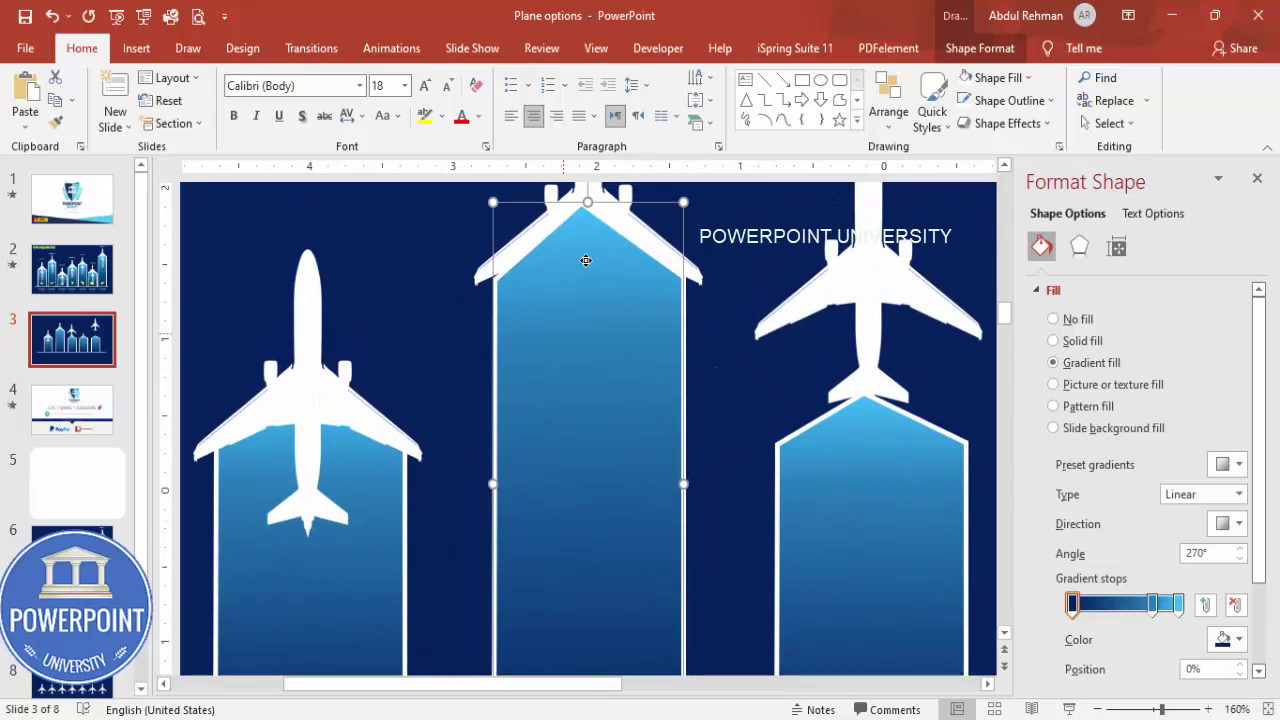
right_click(586, 260)
click(614, 450)
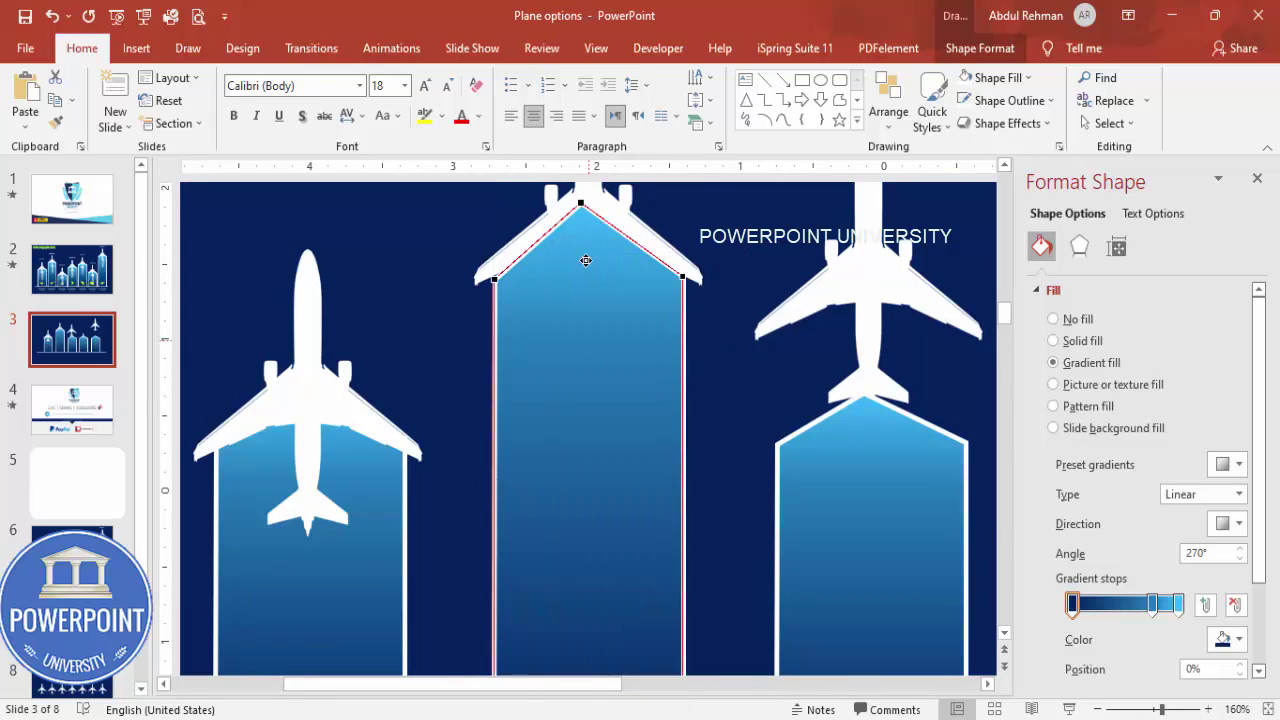
drag(682, 276, 683, 268)
drag(494, 279, 493, 267)
drag(683, 268, 681, 268)
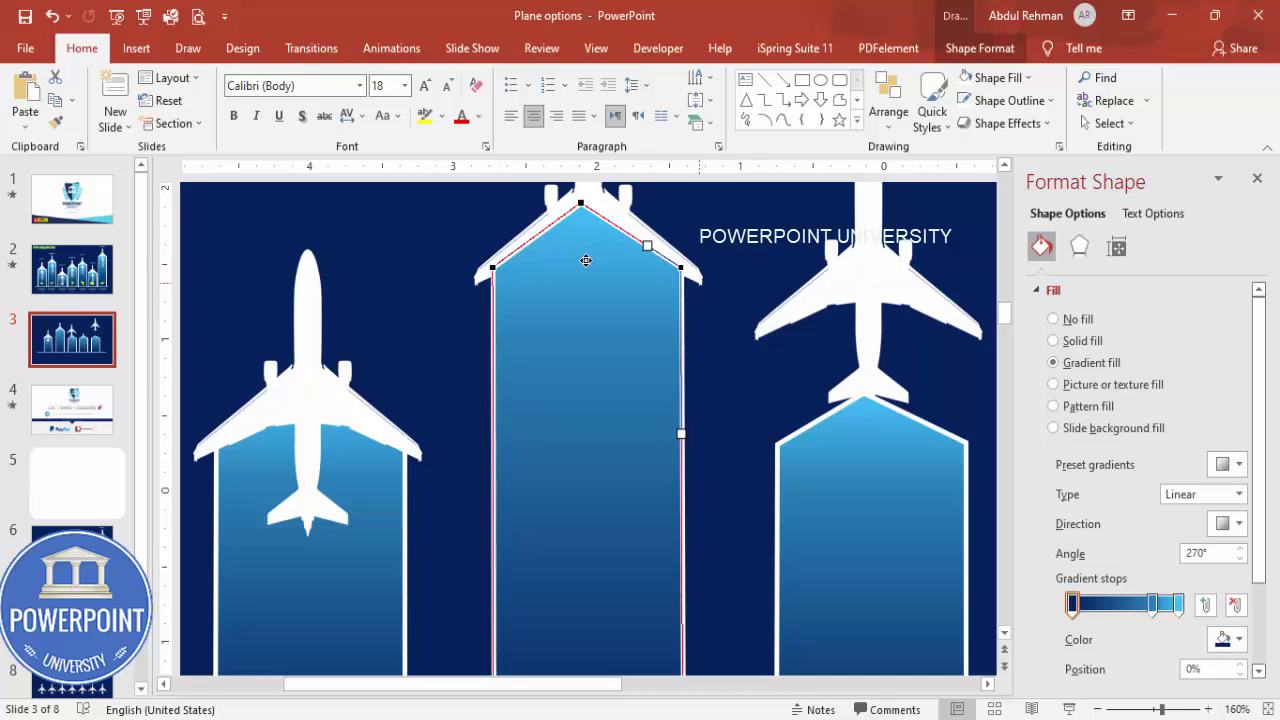
key(Escape)
key(Escape)
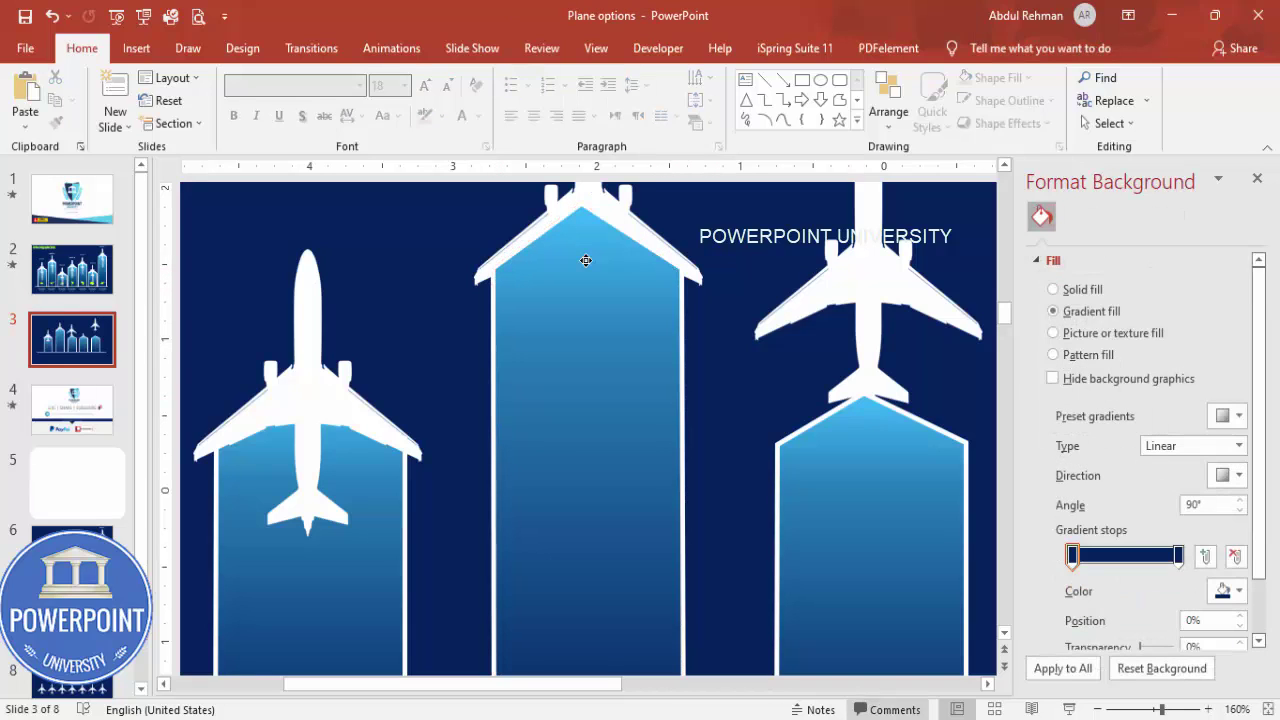
- Stretch the third bar upward so its peaked top fits within the third airplane's wings
scroll(586, 260, right, 3)
key(Tab)
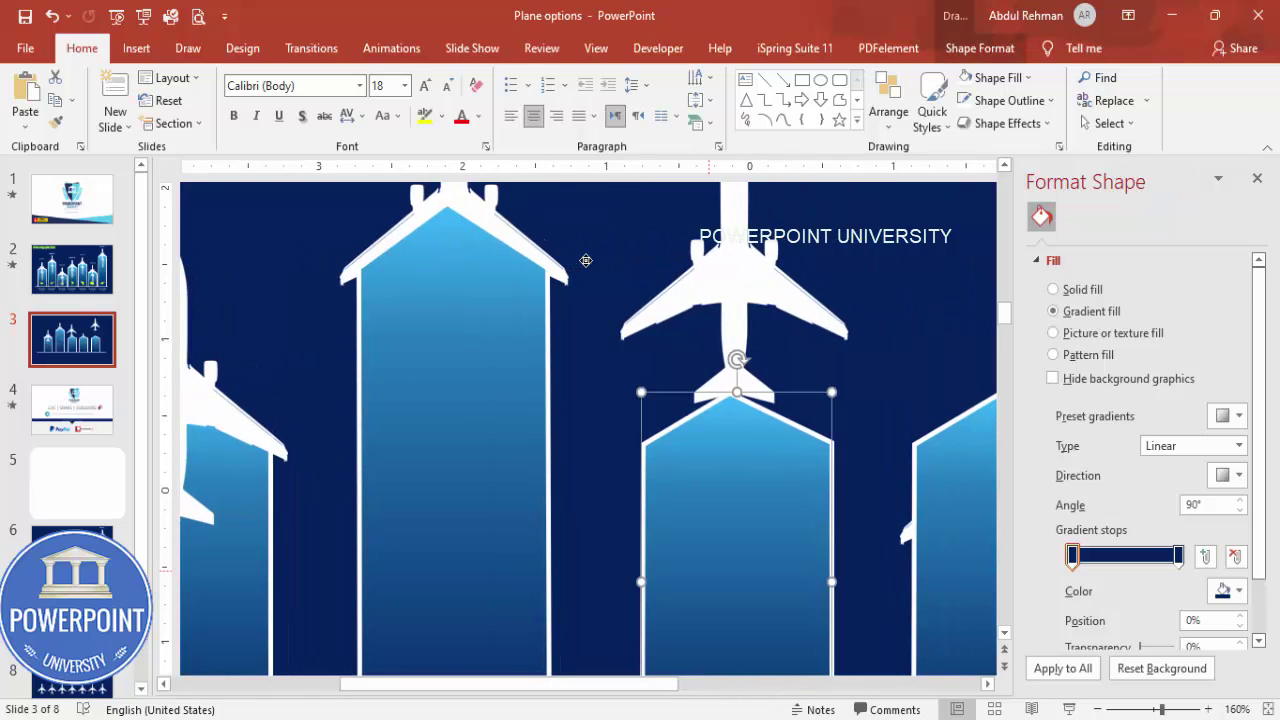
key(Up)
key(Up)
key(Up)
key(Up)
key(Up)
key(Up)
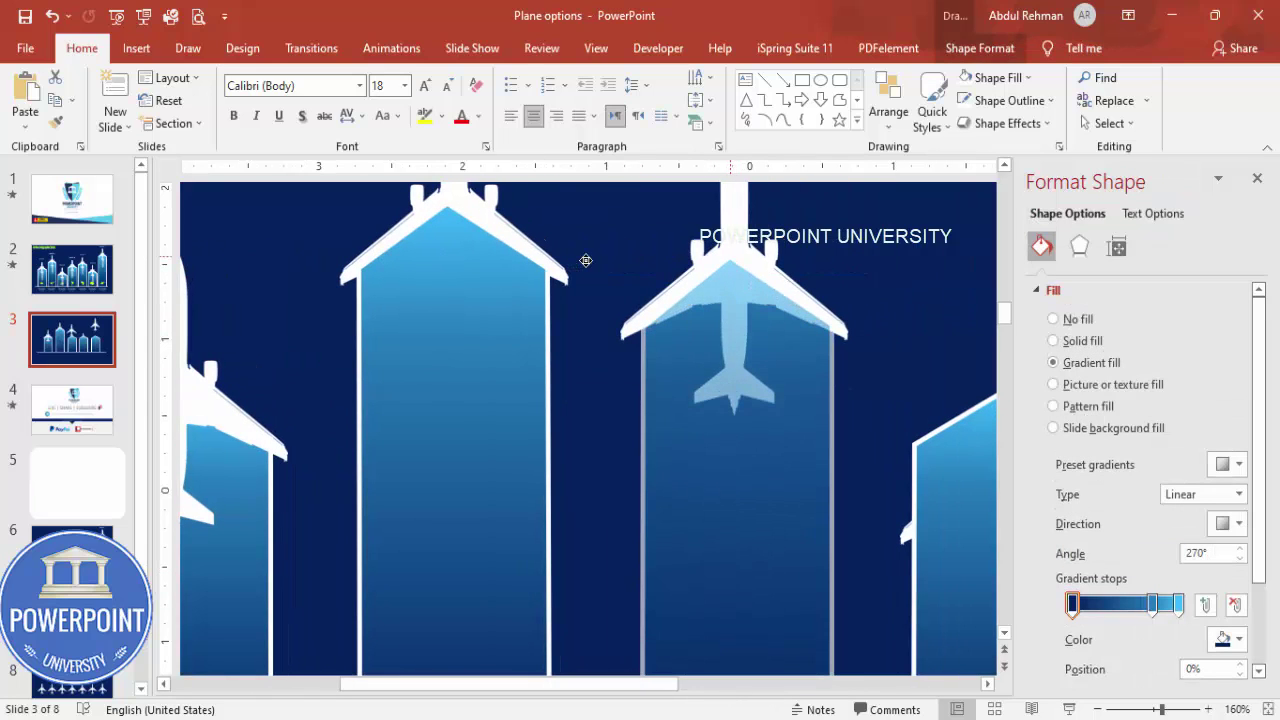
key(ctrl+shift+bracketright)
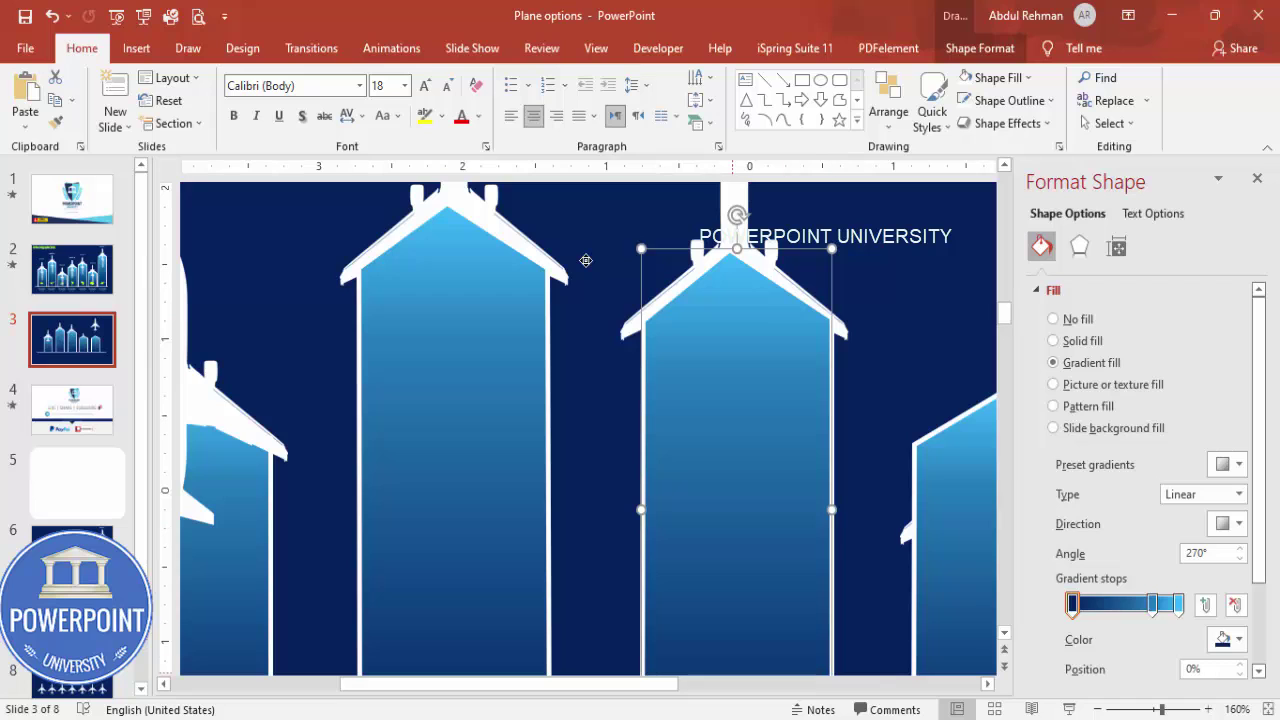
- Shorten the fourth bar to the height of the fourth airplane's wings and centre it under the airplane
scroll(586, 260, right, 6)
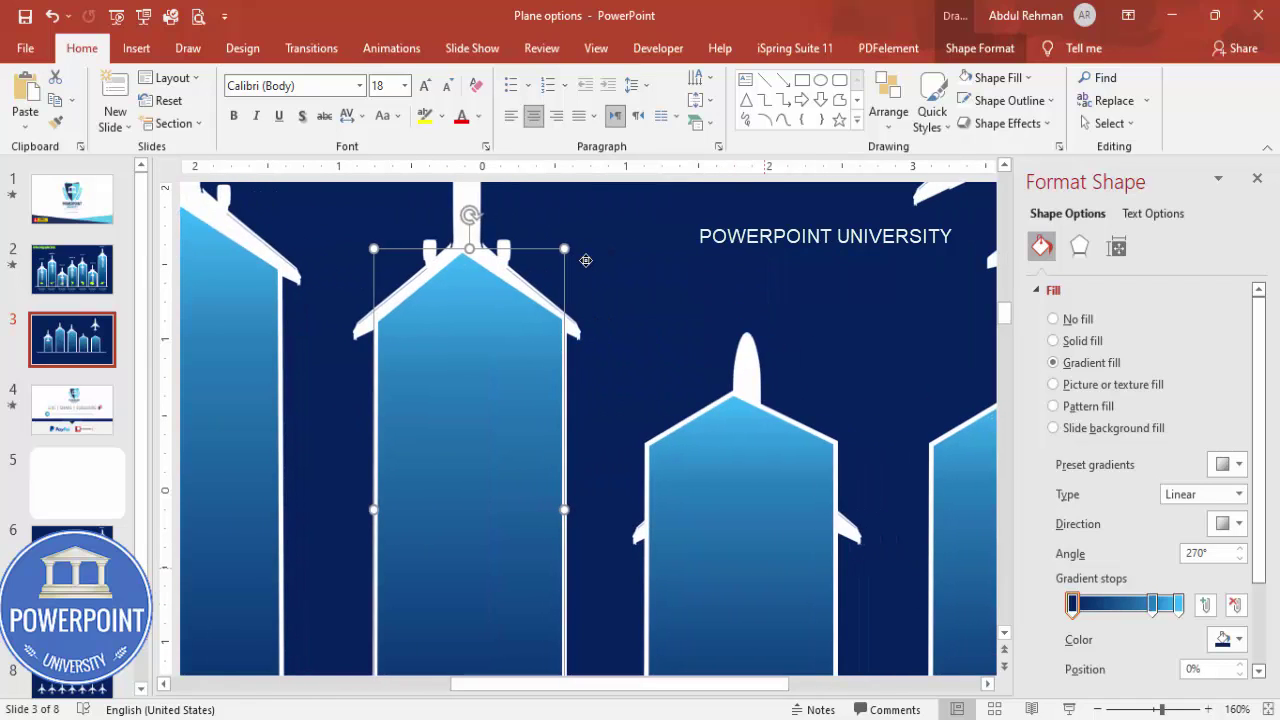
key(Tab)
key(ctrl+shift+bracketleft)
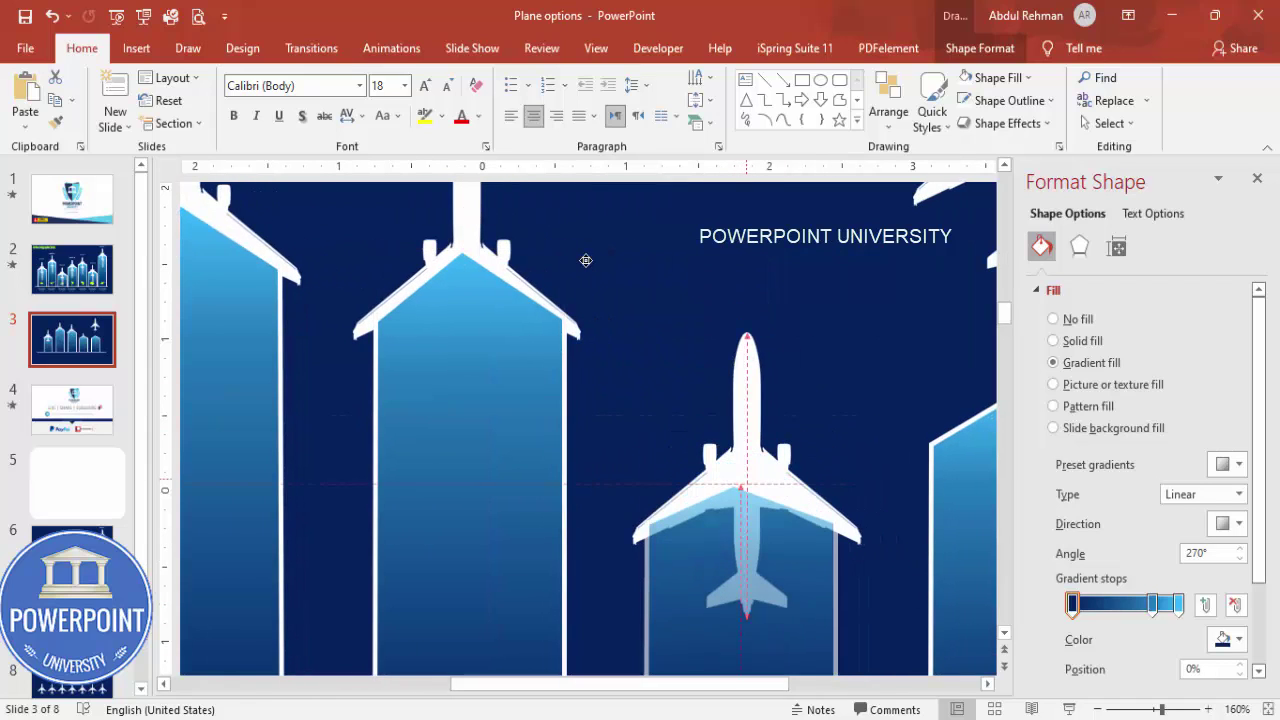
drag(747, 477, 750, 484)
key(Right)
key(Right)
key(Right)
key(Right)
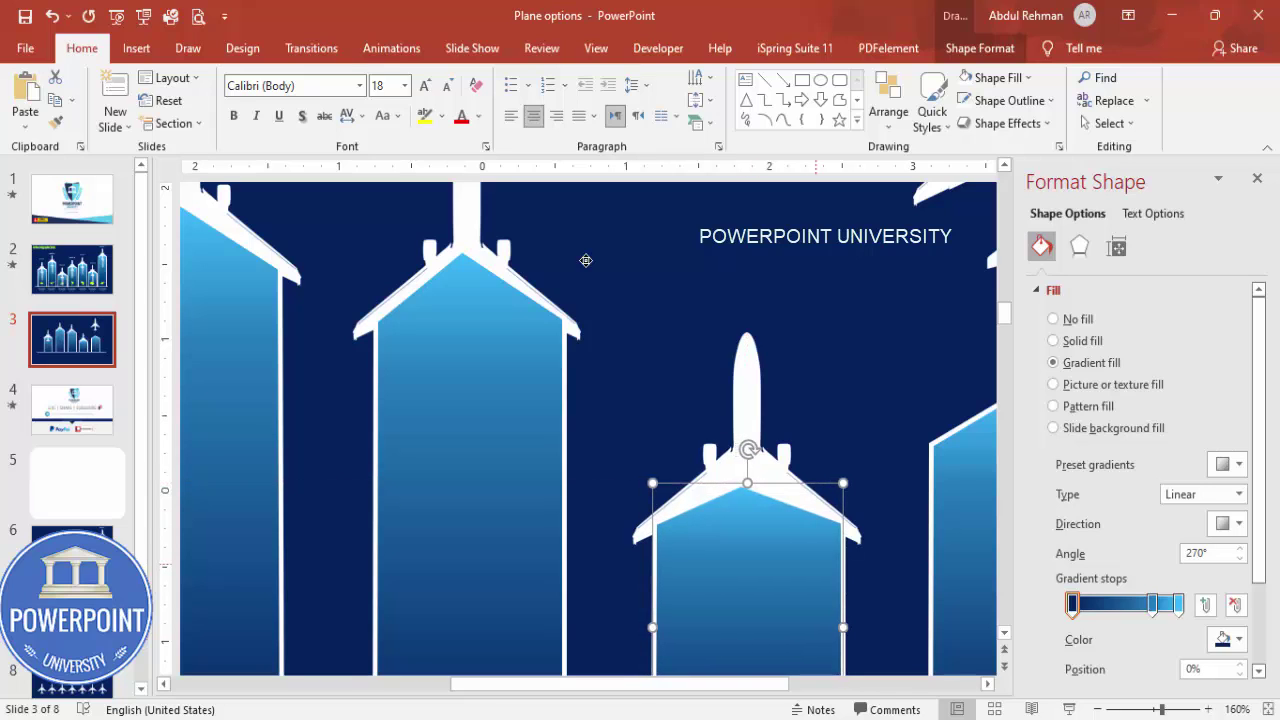
- Stretch the fifth bar upward until its peak lies behind the fifth airplane's body
scroll(586, 260, right, 4)
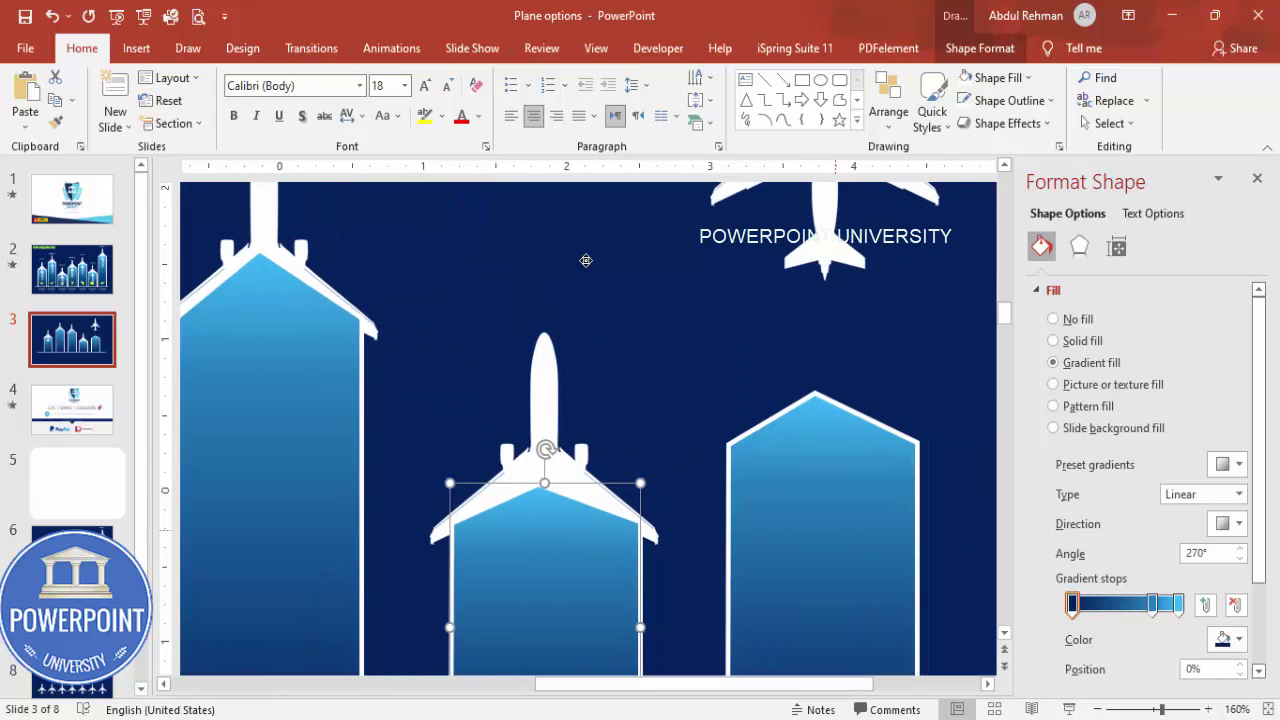
key(Tab)
drag(822, 392, 822, 213)
scroll(822, 236, up, 1)
mouse_move(822, 260)
mouse_down()
mouse_move(824, 185)
mouse_move(824, 262)
mouse_move(824, 231)
mouse_up()
- Edit the fifth bar's points, raising both upper corners onto the airplane's wings
right_click(842, 390)
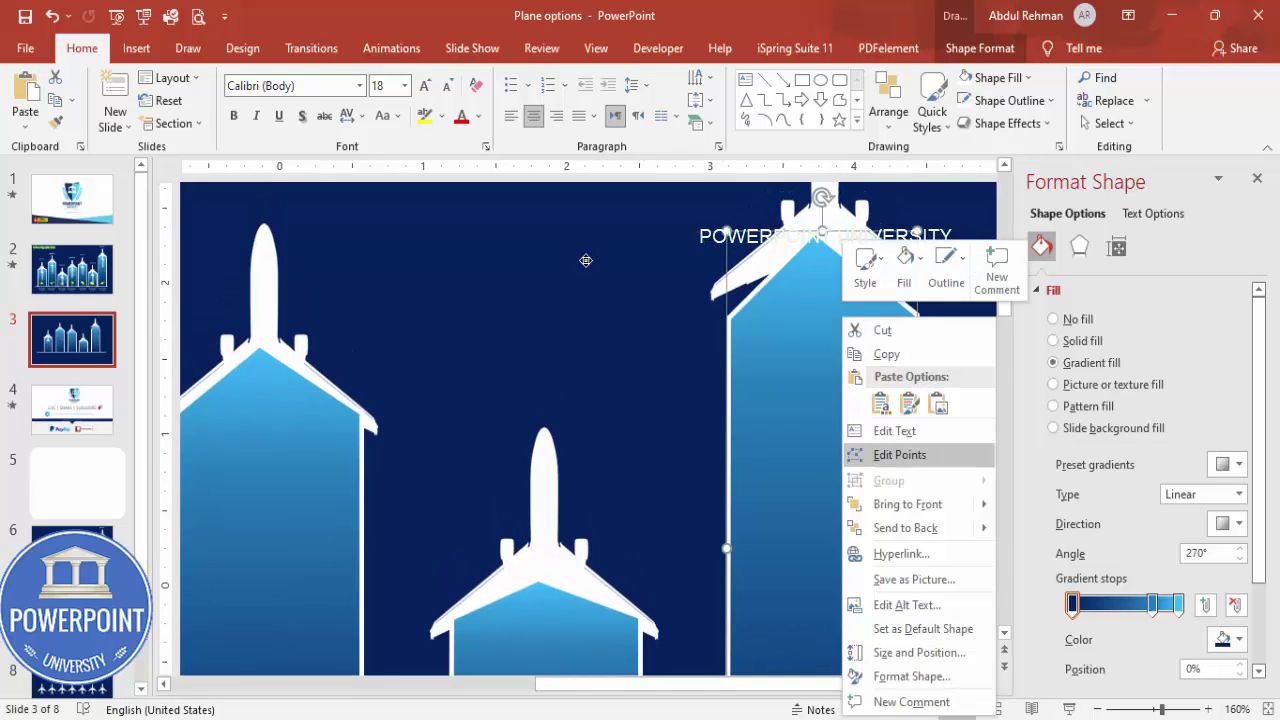
key(Return)
drag(916, 314, 915, 278)
key(shift+Tab)
key(shift+Tab)
key(Up)
key(Up)
key(Up)
key(Up)
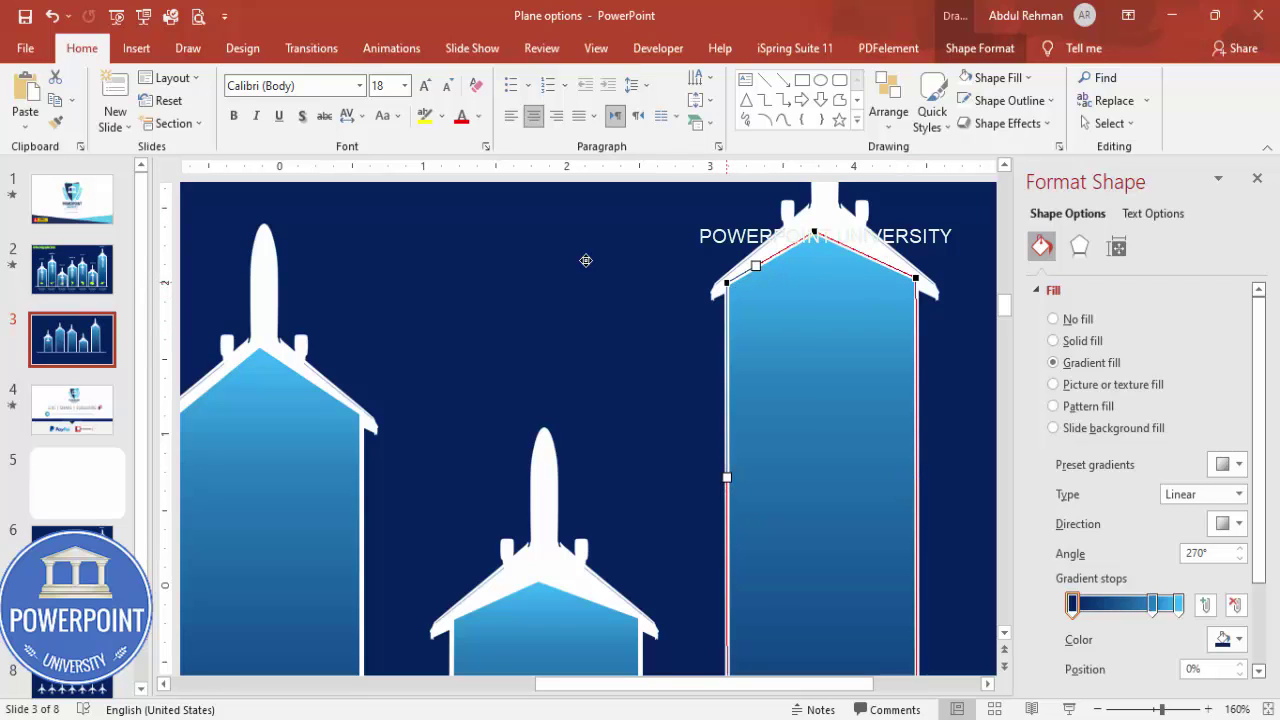
- Send the second, third, fourth and fifth bars to the back, behind the airplanes and the baseline
click(1268, 709)
click(502, 452)
shift+click(604, 470)
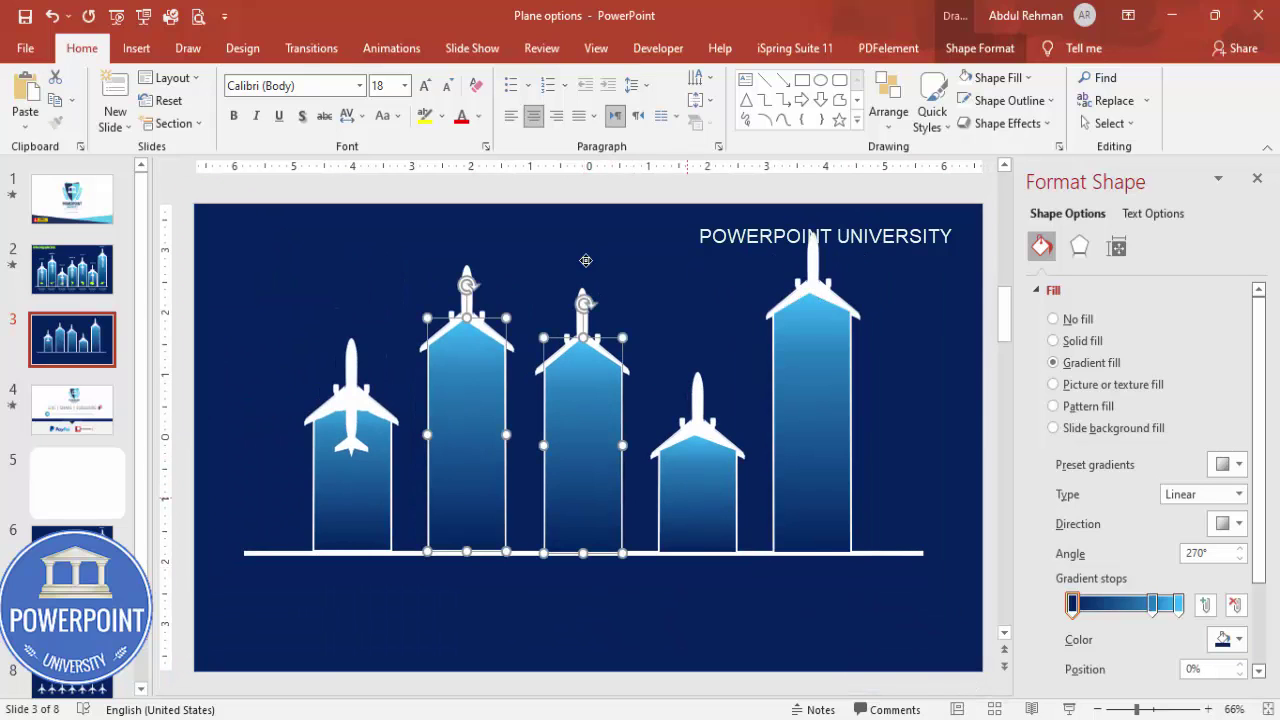
shift+click(705, 494)
shift+click(830, 488)
click(979, 48)
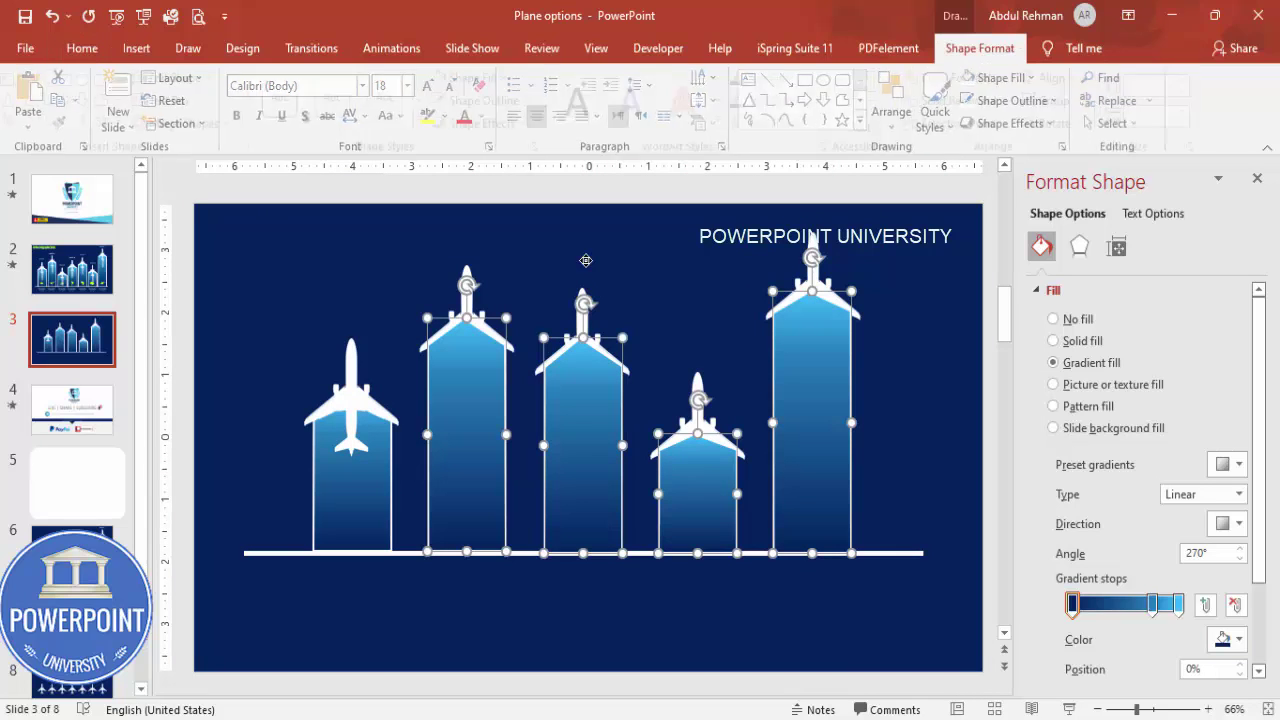
key(a)
key(e)
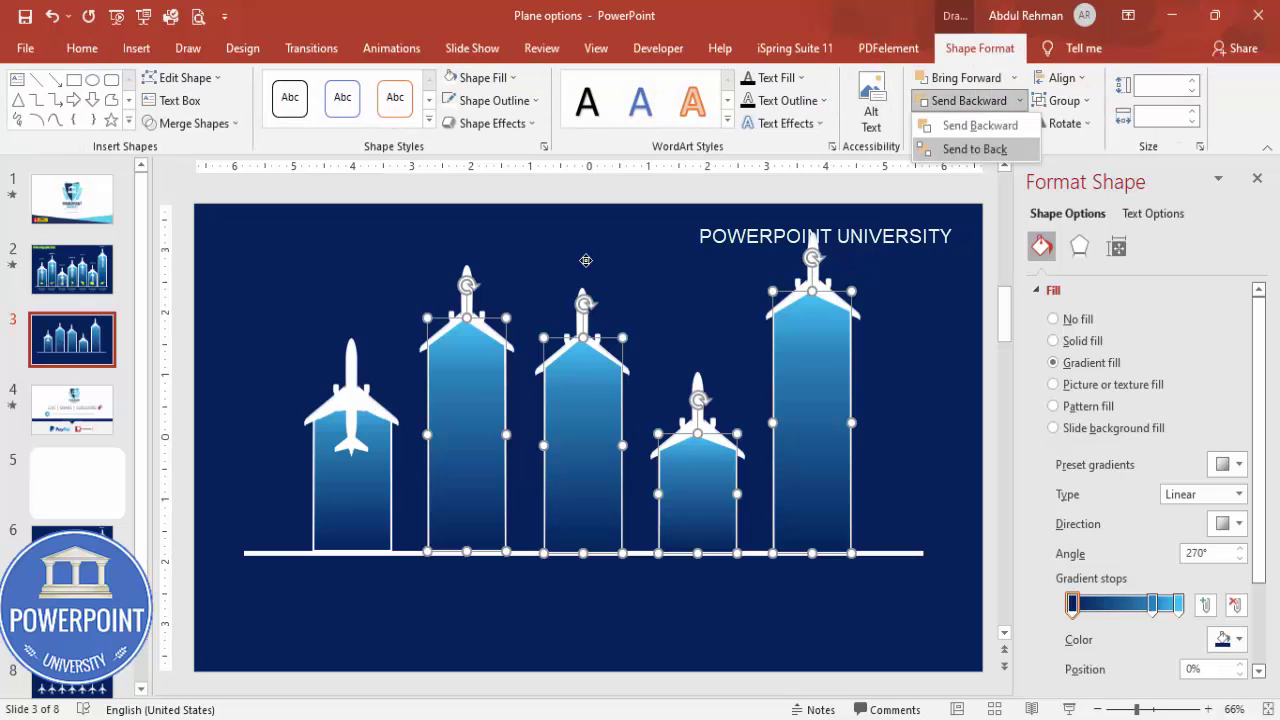
key(k)
key(Escape)
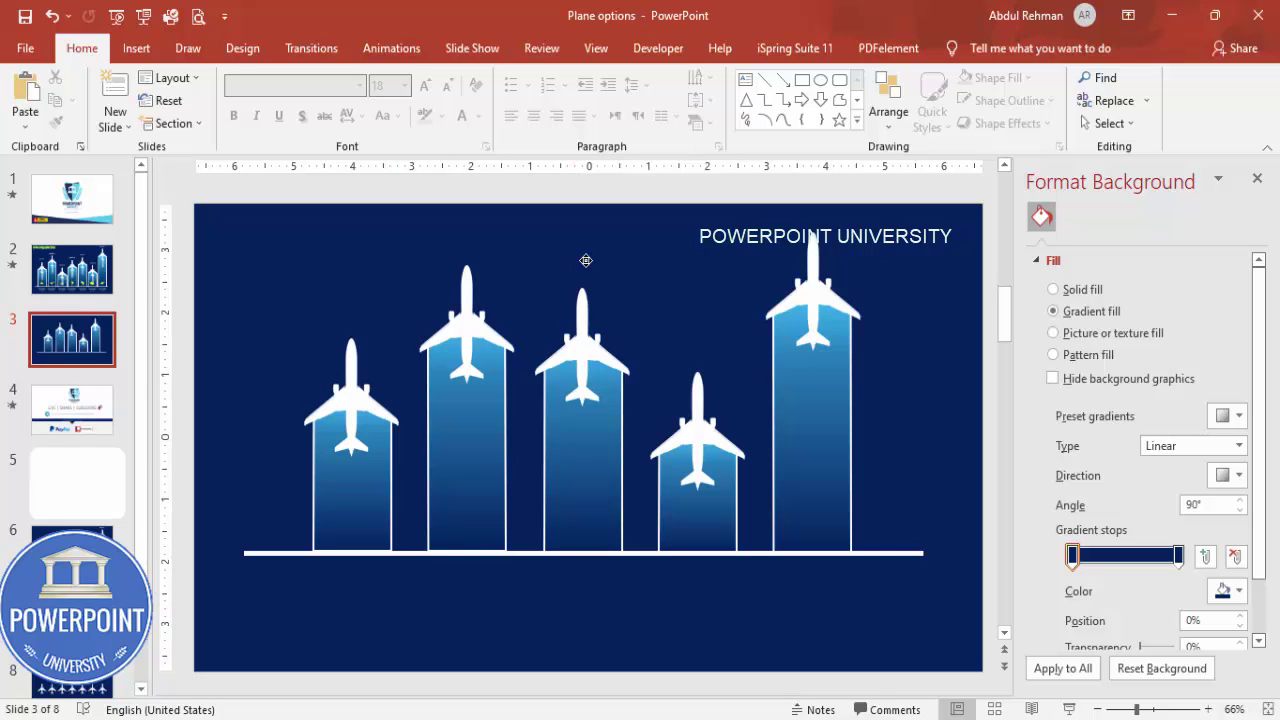
- Insert six continent icons from the Location category: South America, North America, Europe, Australia, Asia and Antarctica
click(136, 48)
click(340, 100)
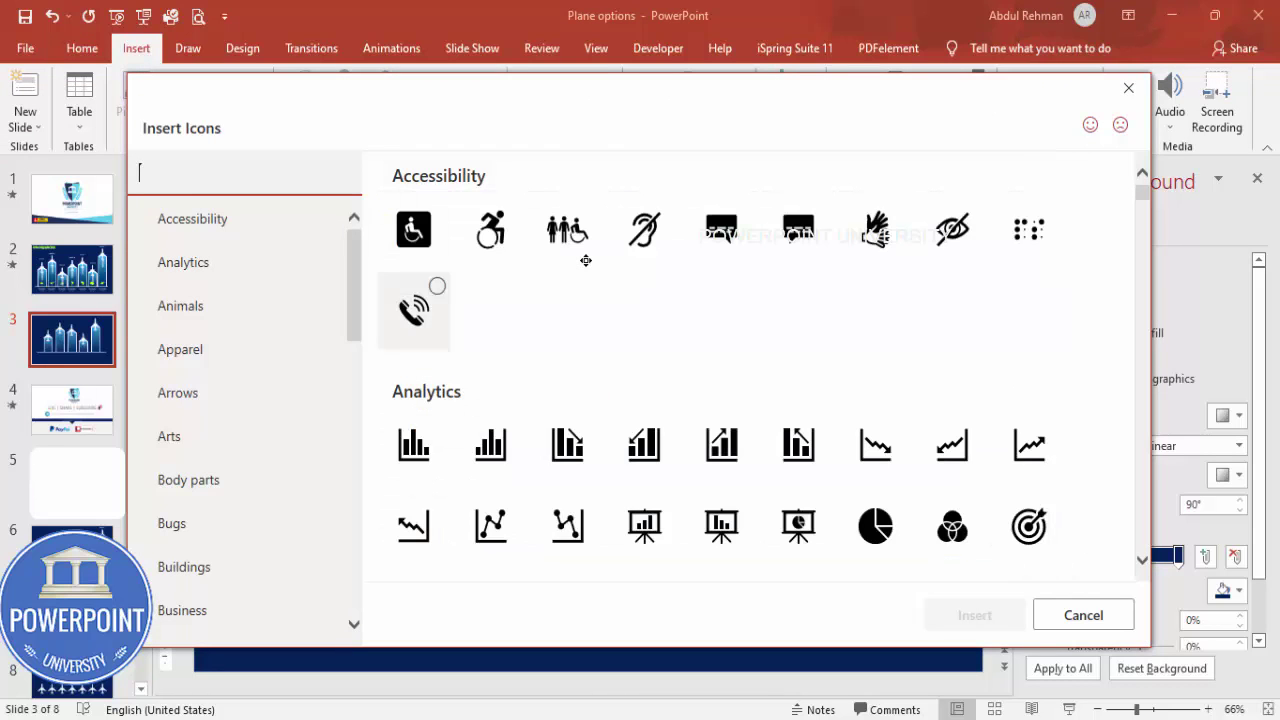
drag(354, 285, 354, 469)
click(182, 407)
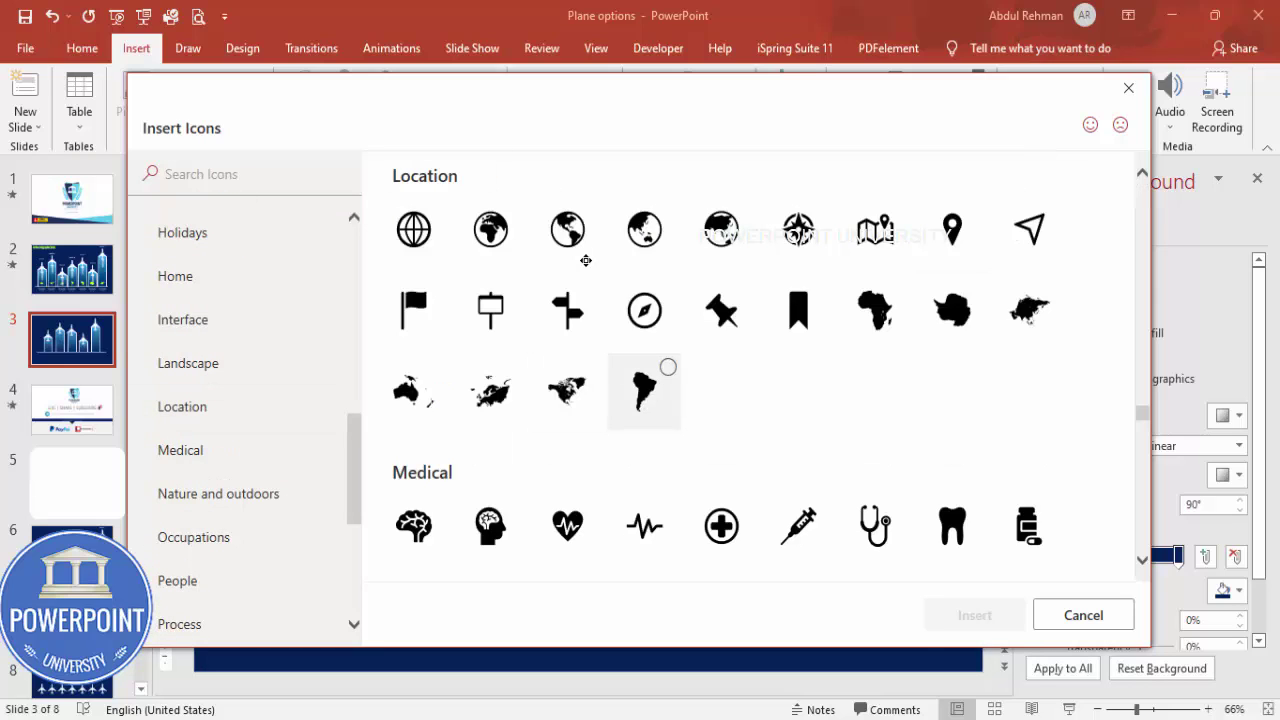
click(644, 390)
click(567, 390)
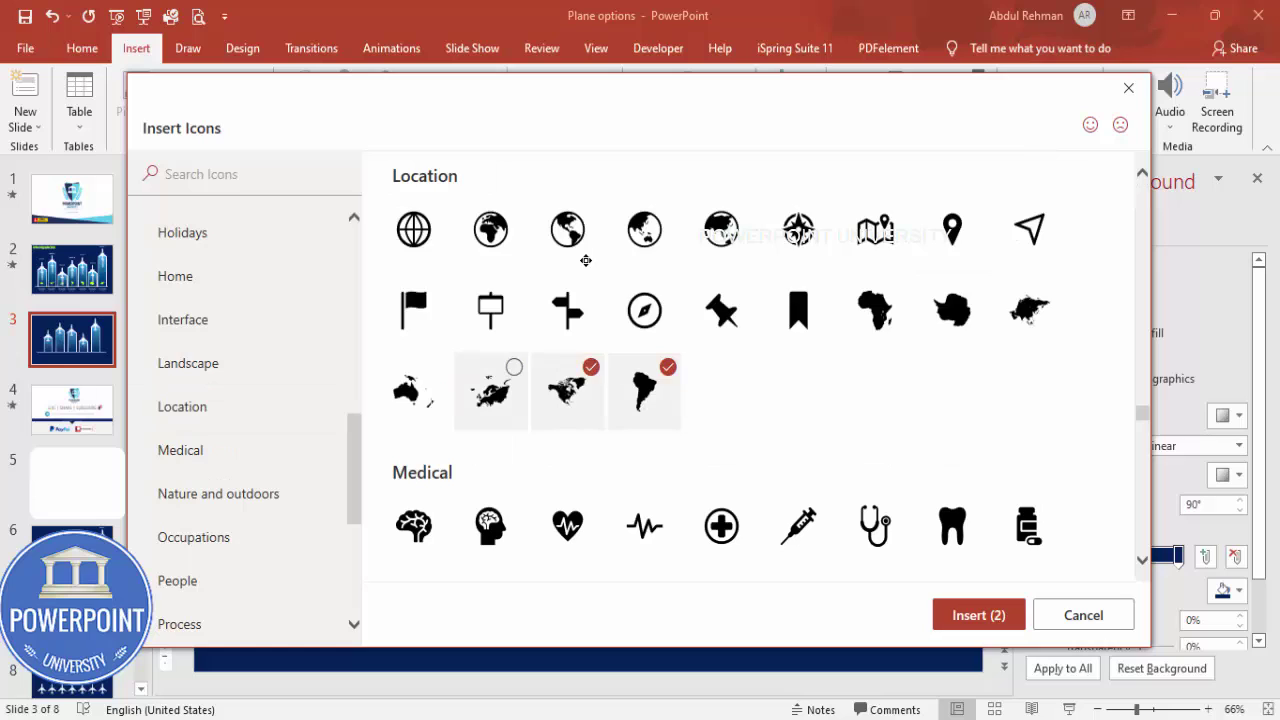
click(490, 390)
click(413, 390)
click(1029, 310)
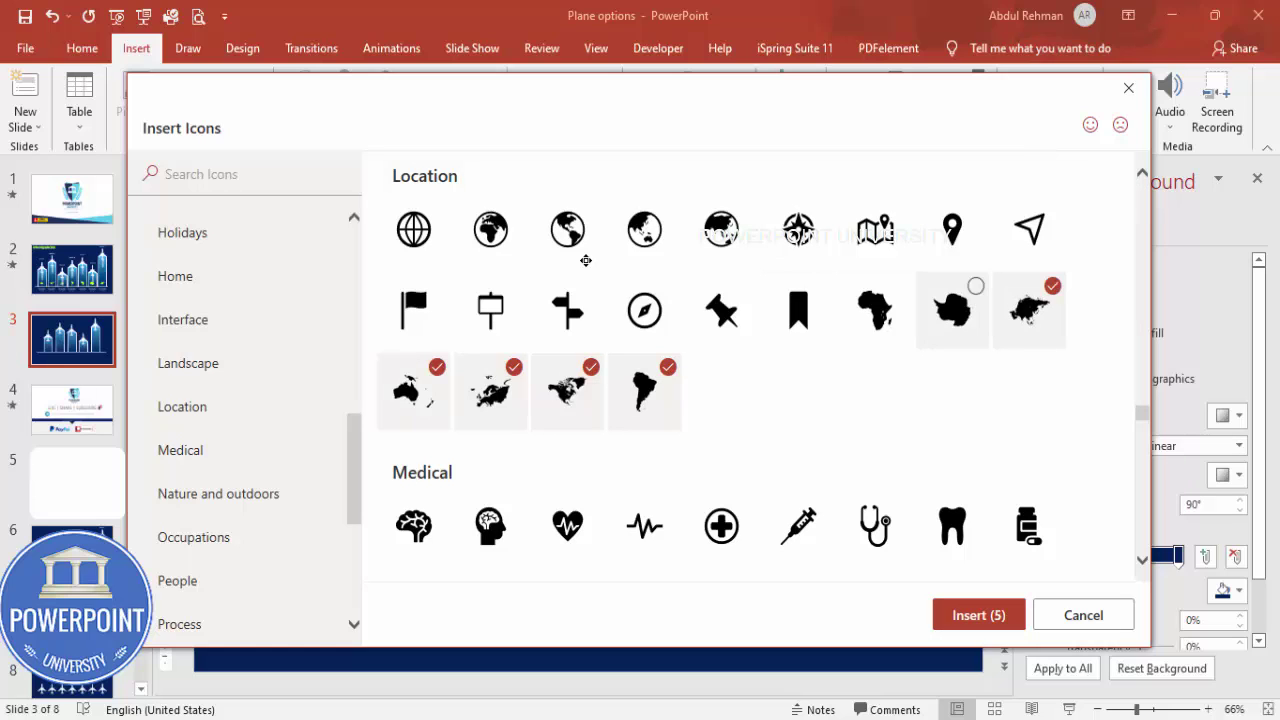
click(952, 310)
key(Return)
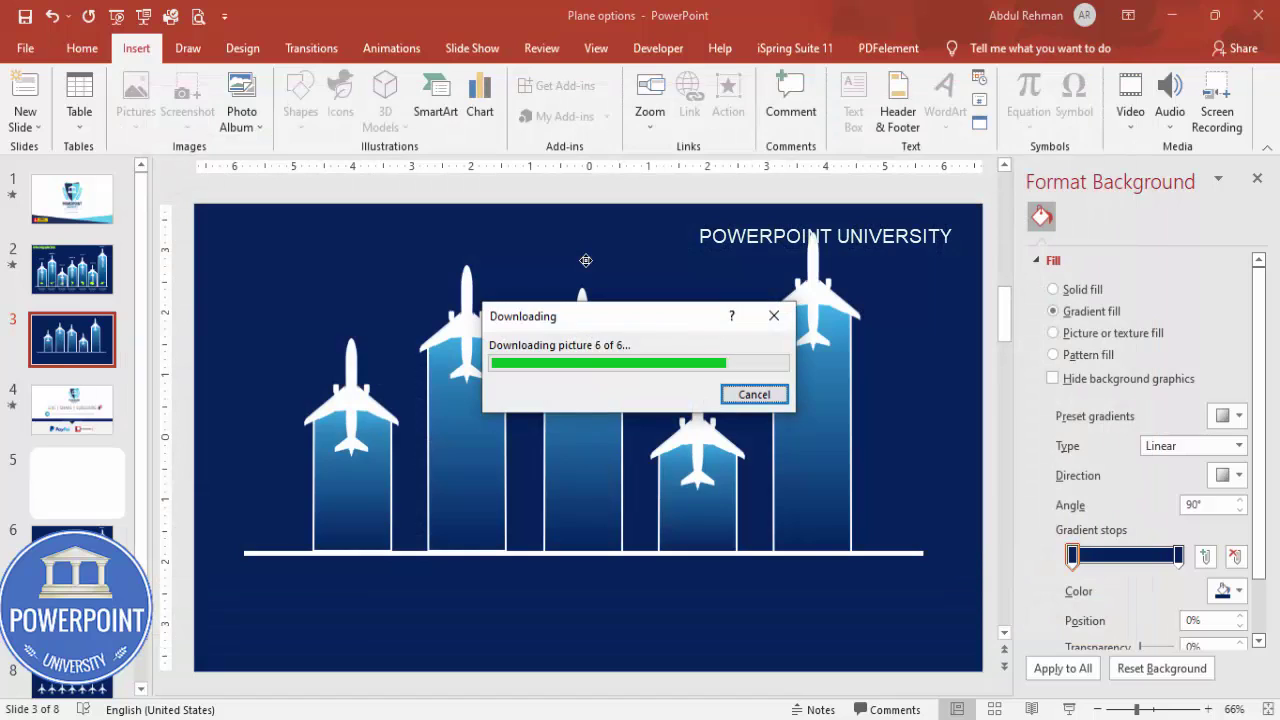
- Move the inserted continent icons to the slide's upper area and set their size to 0.7" by 0.7"
drag(612, 462, 676, 282)
click(1137, 85)
key(BackSpace)
key(Tab)
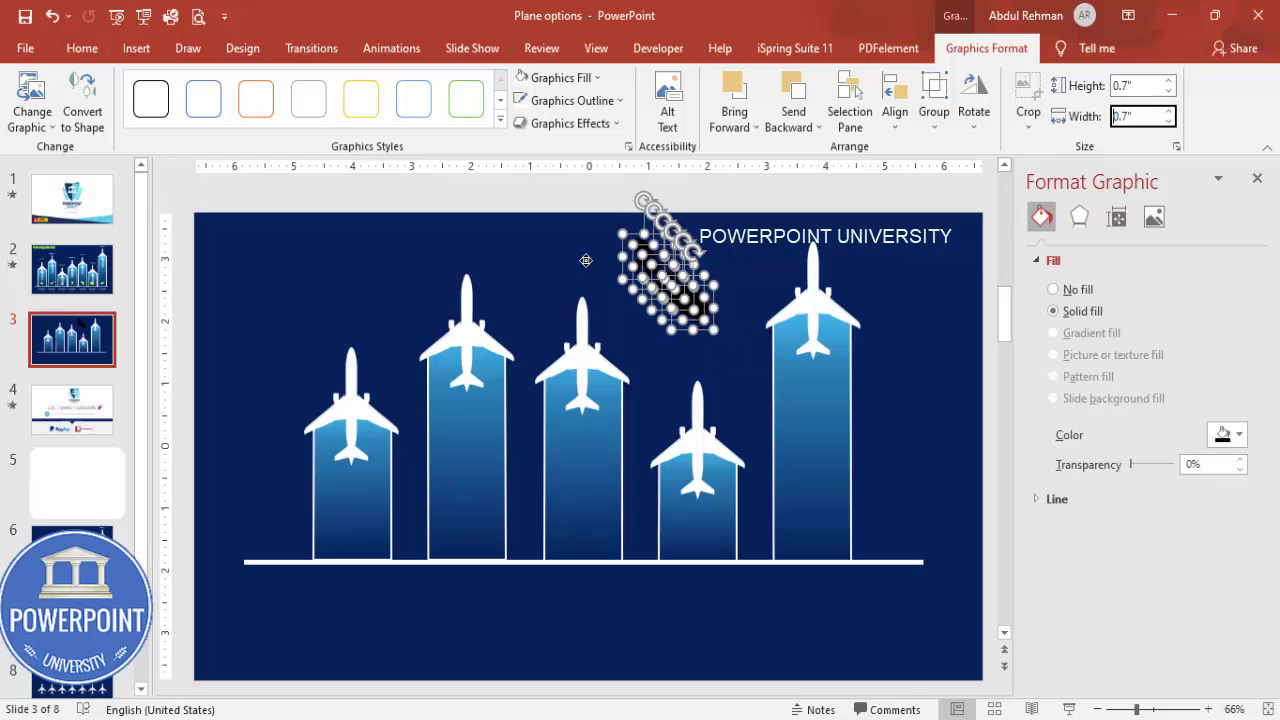
- Fill all the continent icons with the recent lime-yellow colour
click(558, 77)
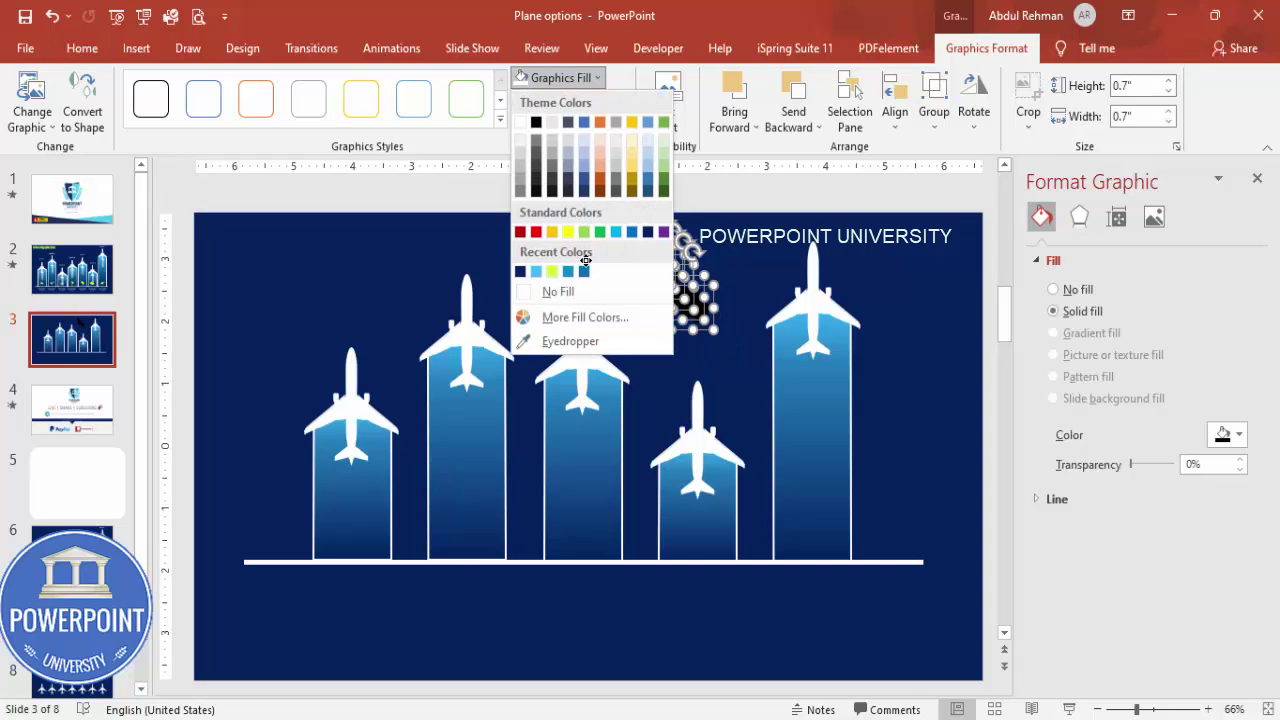
click(552, 271)
click(585, 260)
- Place the Antarctica, Asia and Australia icons near the foot of the first, second and third bars respectively
drag(690, 297, 348, 514)
key(Tab)
key(Tab)
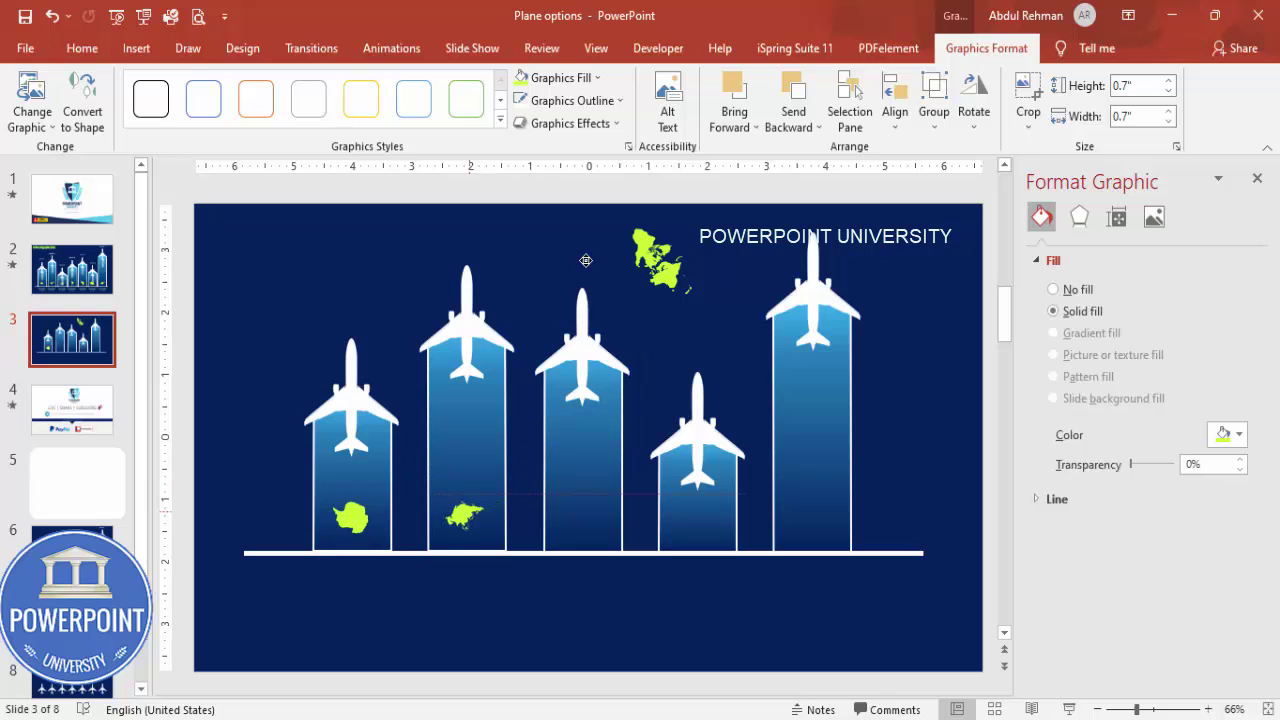
key(Tab)
drag(679, 276, 590, 508)
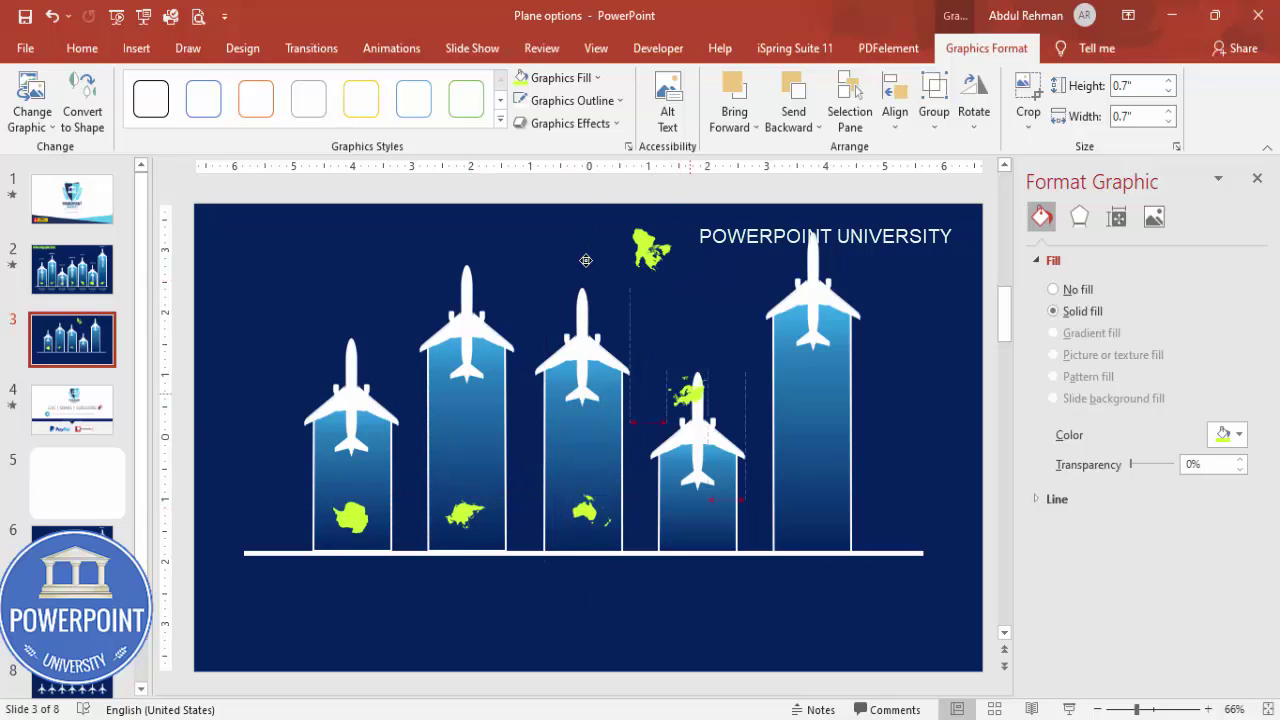